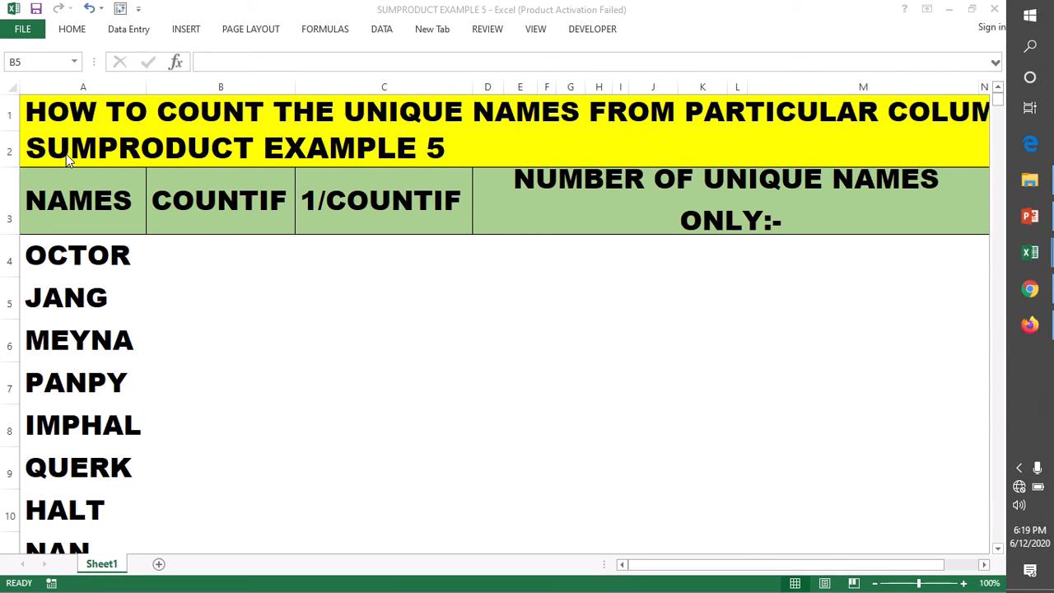
Examine the full list in the NAMES column from A4 down to its last entry in row 432.
click(193, 257)
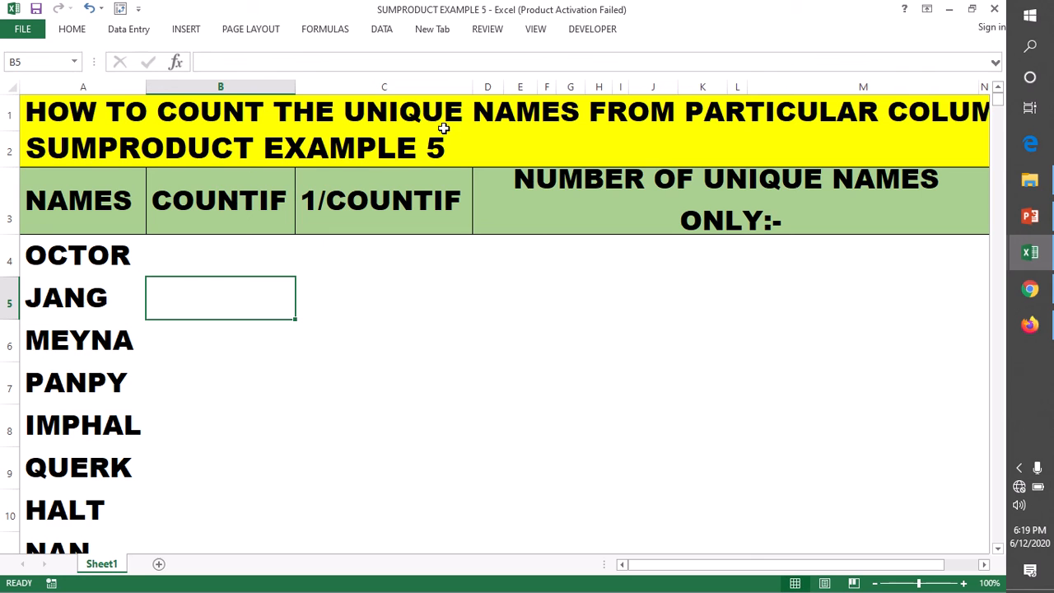
click(209, 259)
drag(83, 256, 79, 509)
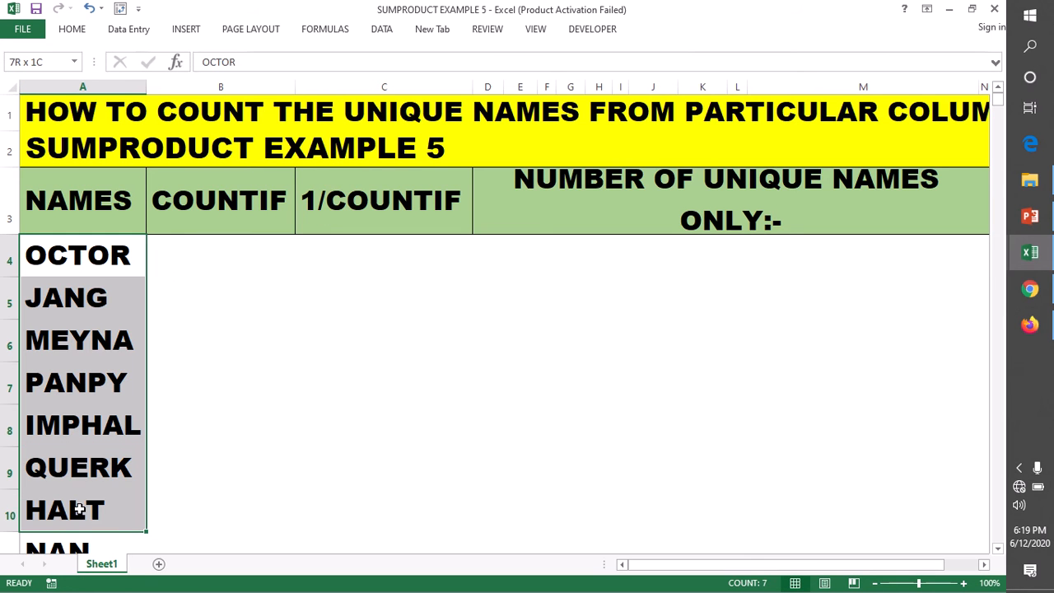
click(209, 257)
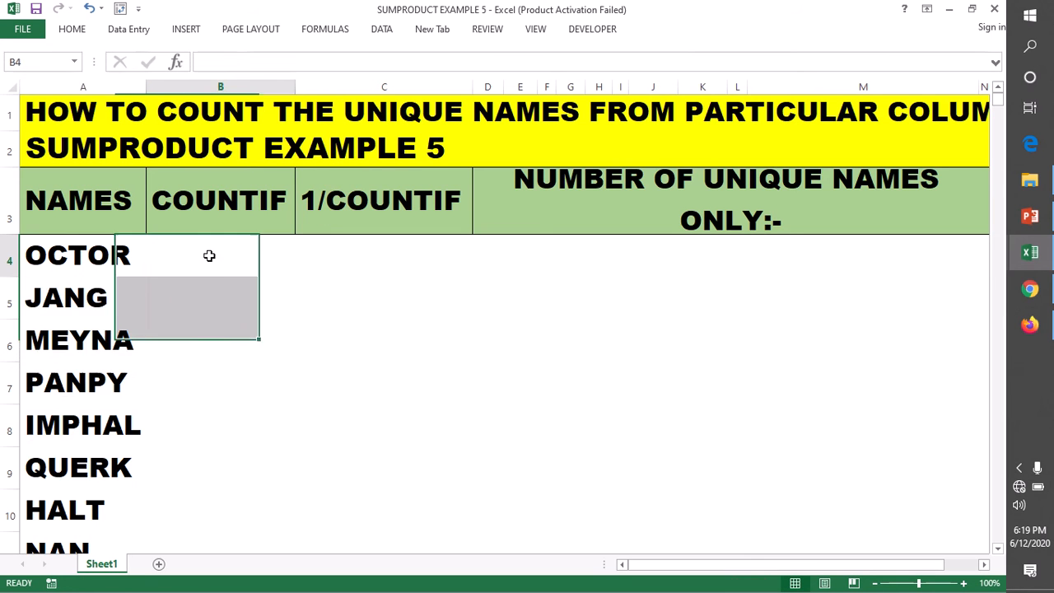
drag(80, 253, 83, 496)
click(81, 247)
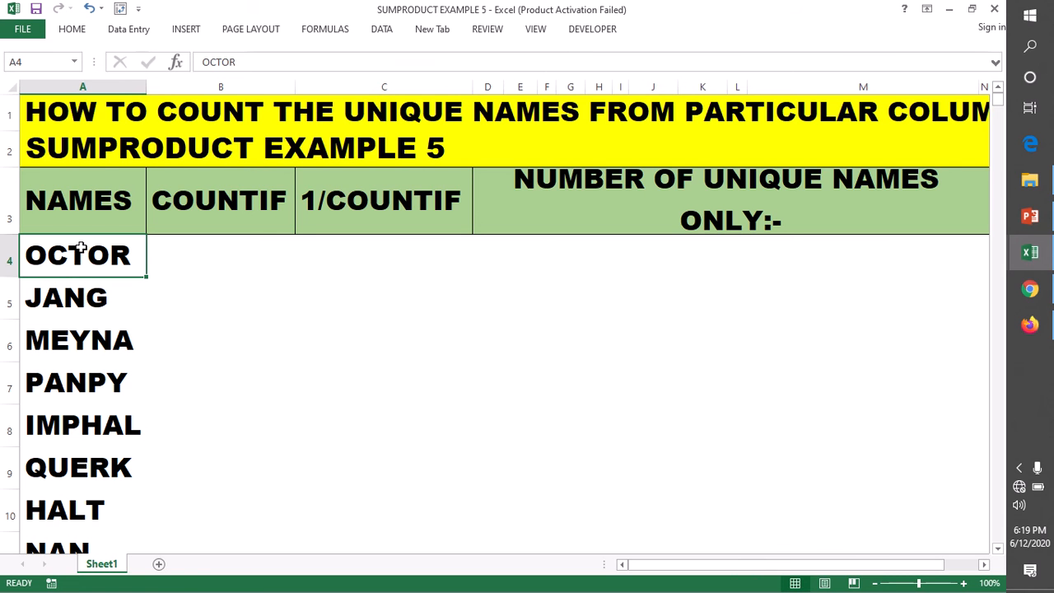
click(206, 249)
click(48, 255)
drag(47, 256, 66, 455)
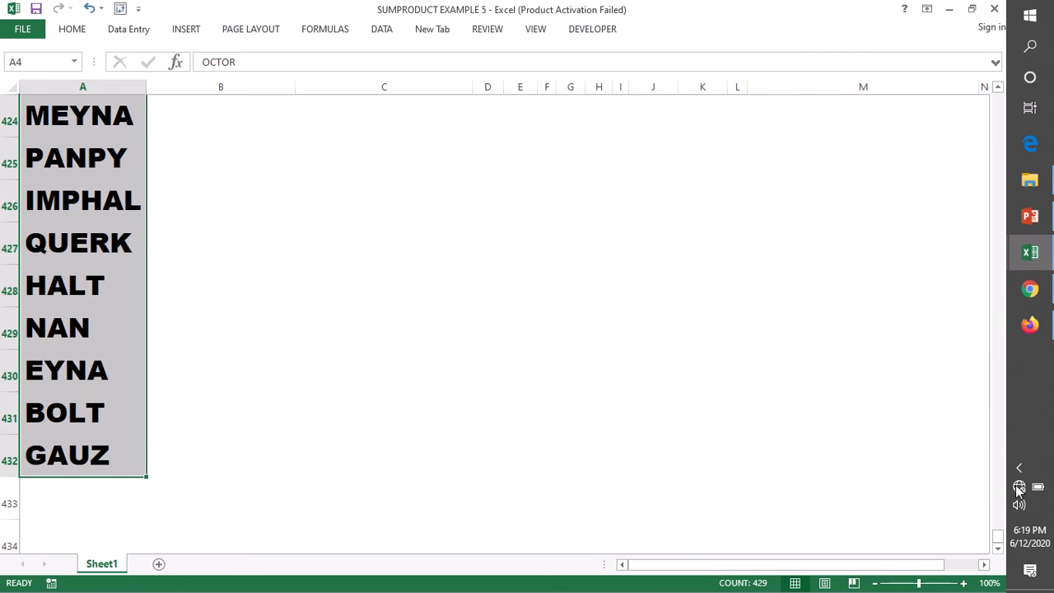
drag(1003, 539, 995, 99)
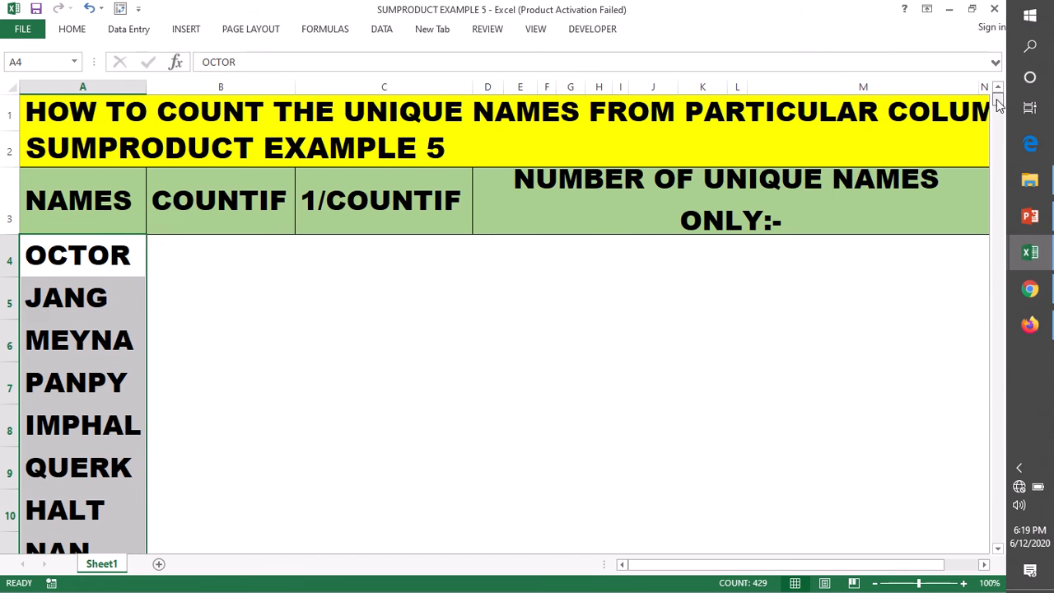
click(191, 255)
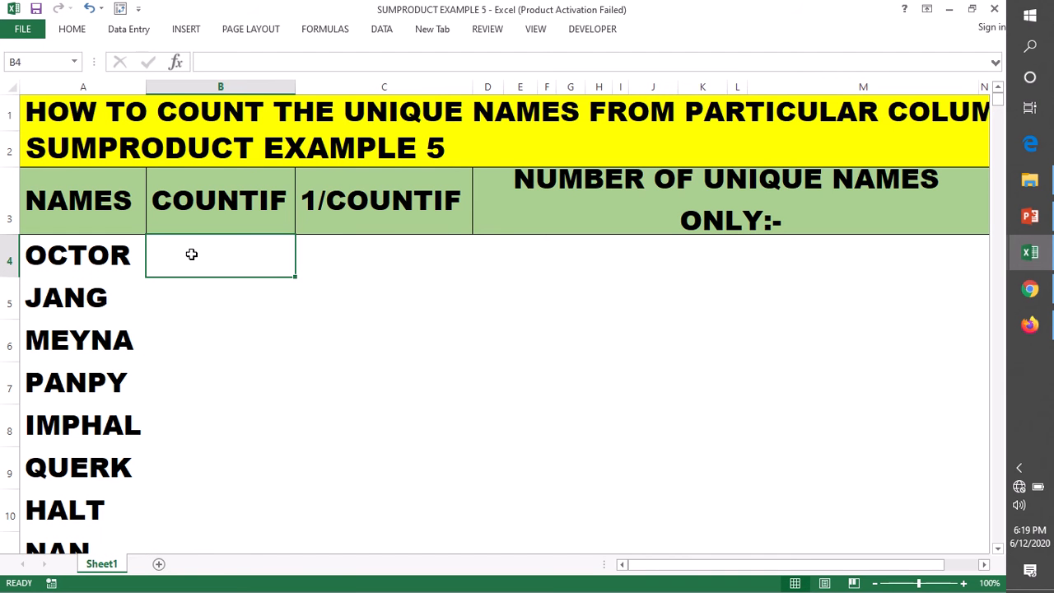
Look through the first rows of the NAMES column for names that repeat.
click(60, 258)
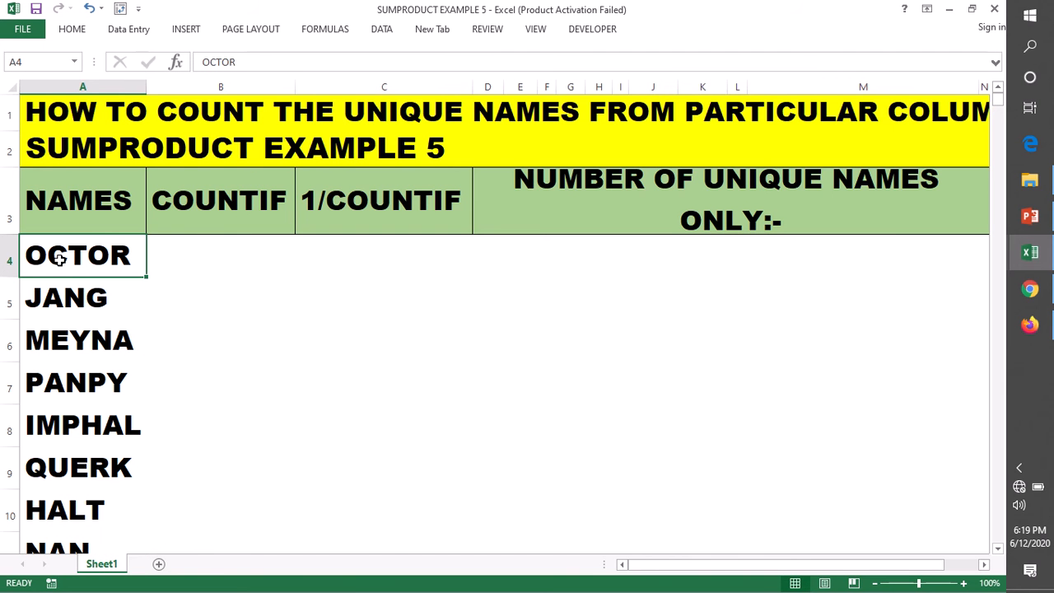
drag(60, 256, 58, 345)
scroll(51, 387, down, 3)
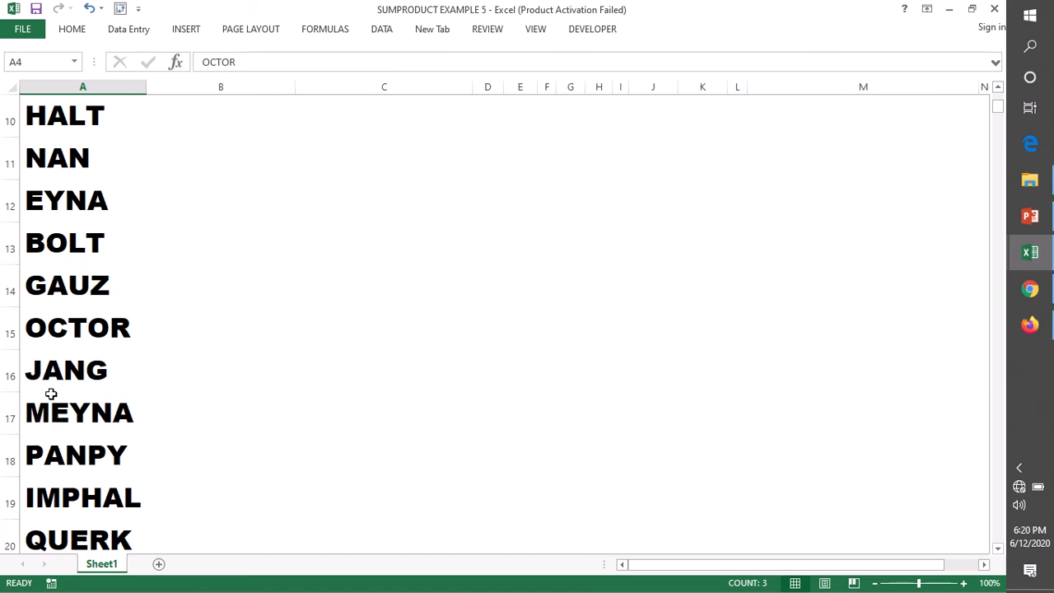
scroll(51, 393, down, 8)
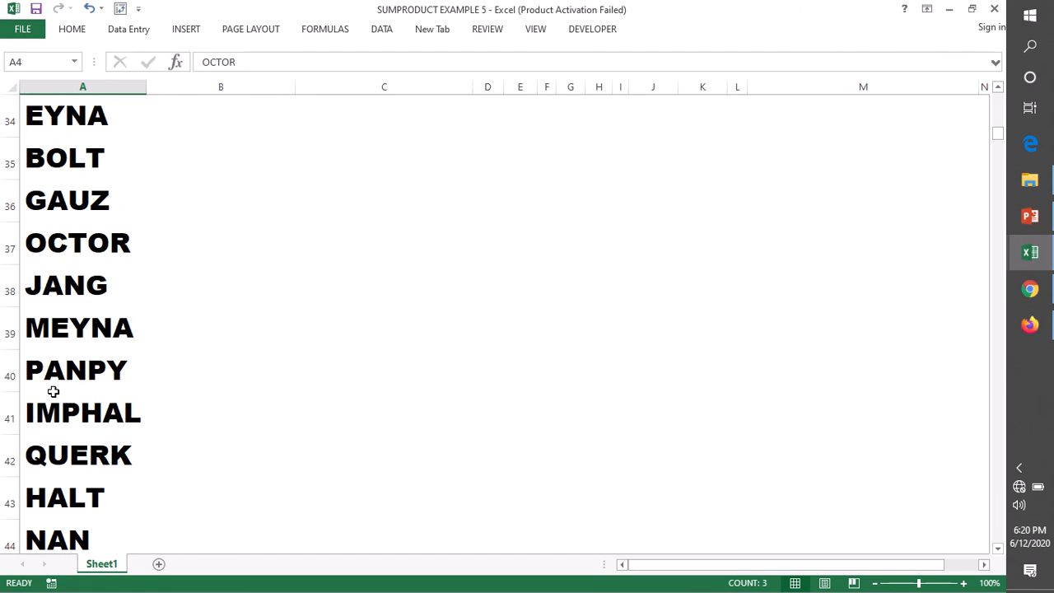
scroll(53, 391, down, 3)
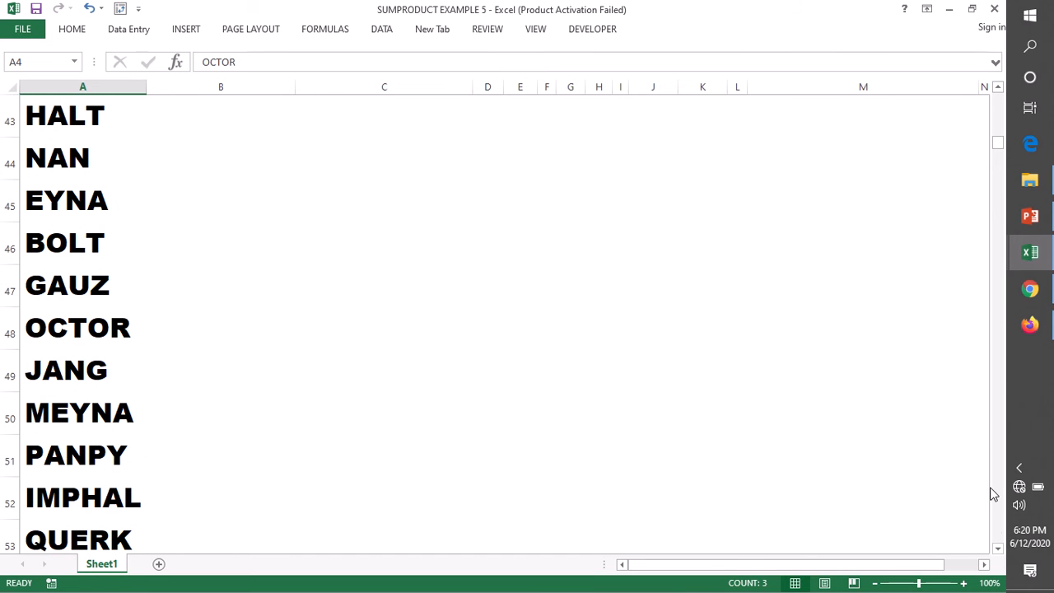
drag(999, 145, 1000, 97)
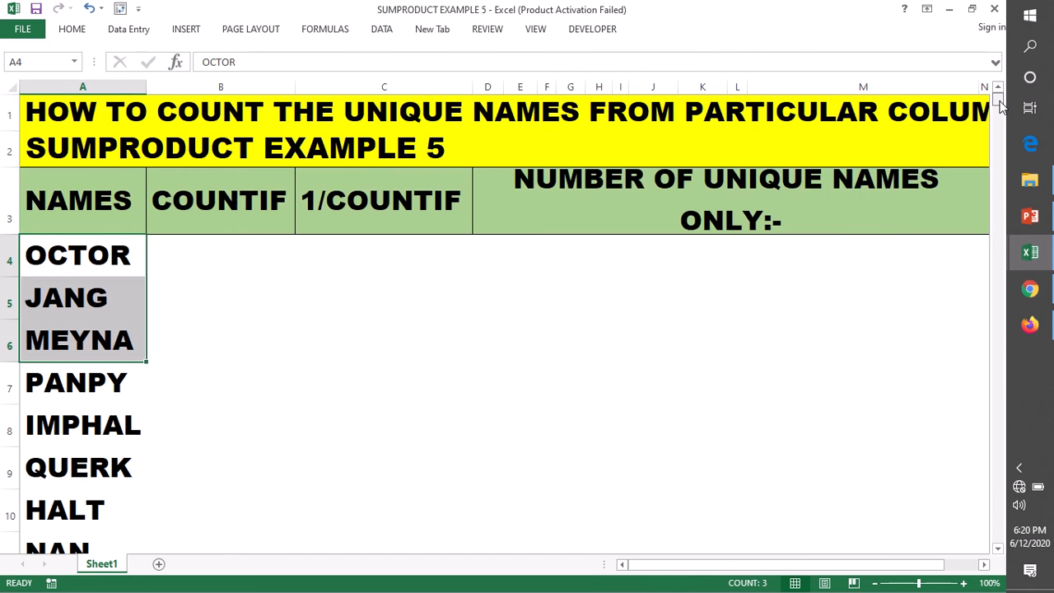
click(184, 260)
mouse_move(66, 258)
mouse_down()
mouse_move(68, 315)
mouse_move(64, 261)
mouse_up()
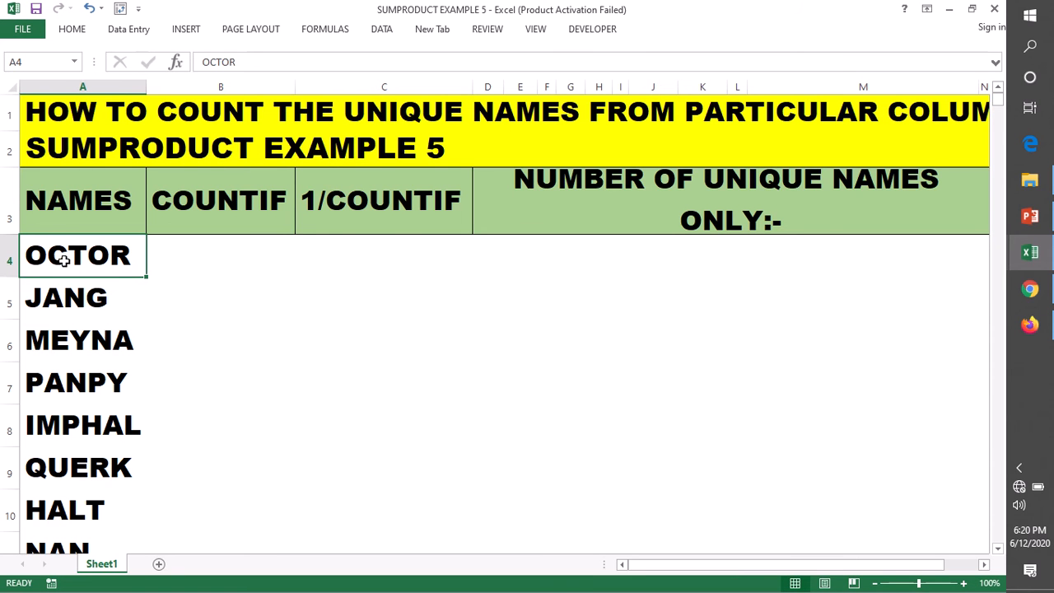
scroll(70, 403, down, 2)
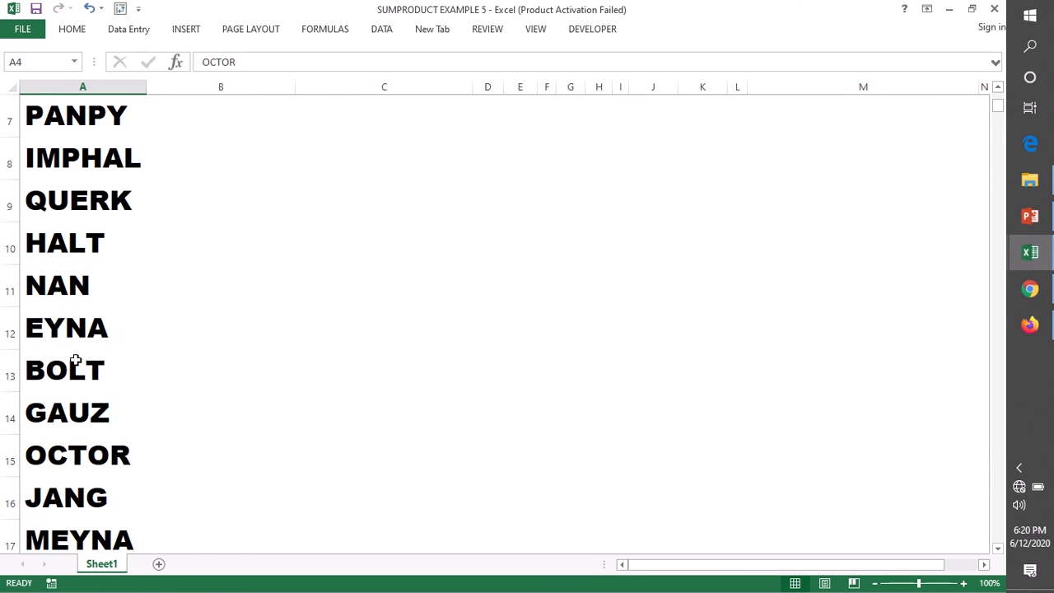
scroll(76, 361, up, 2)
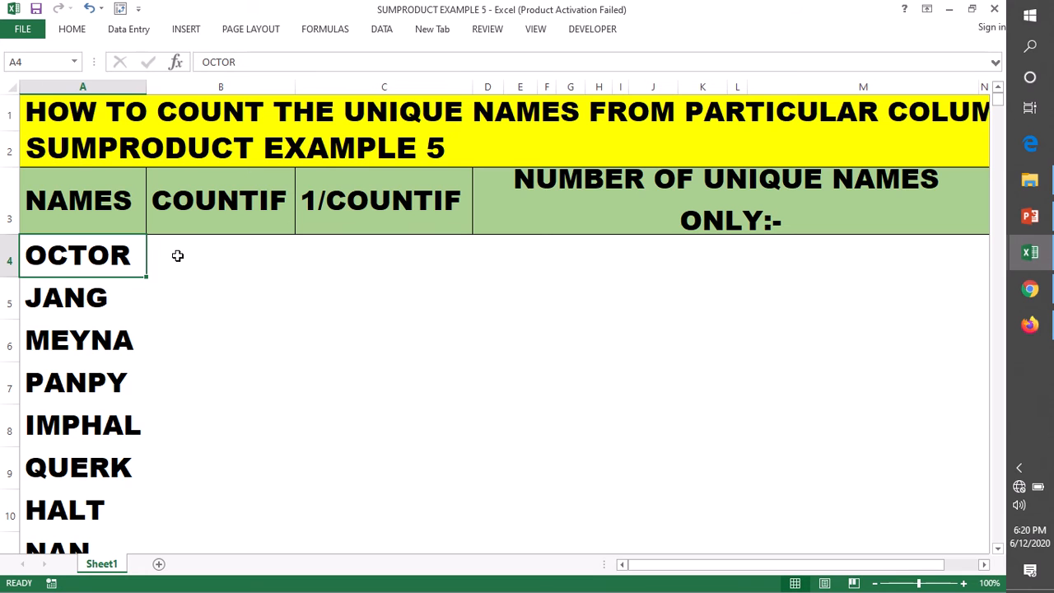
click(211, 252)
click(97, 251)
drag(88, 410, 88, 427)
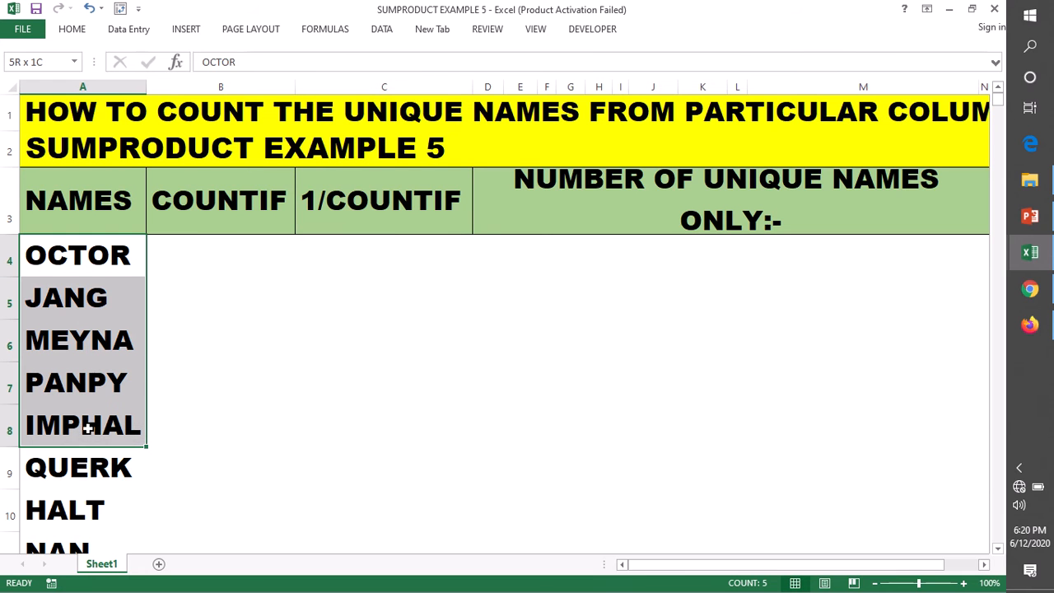
click(198, 248)
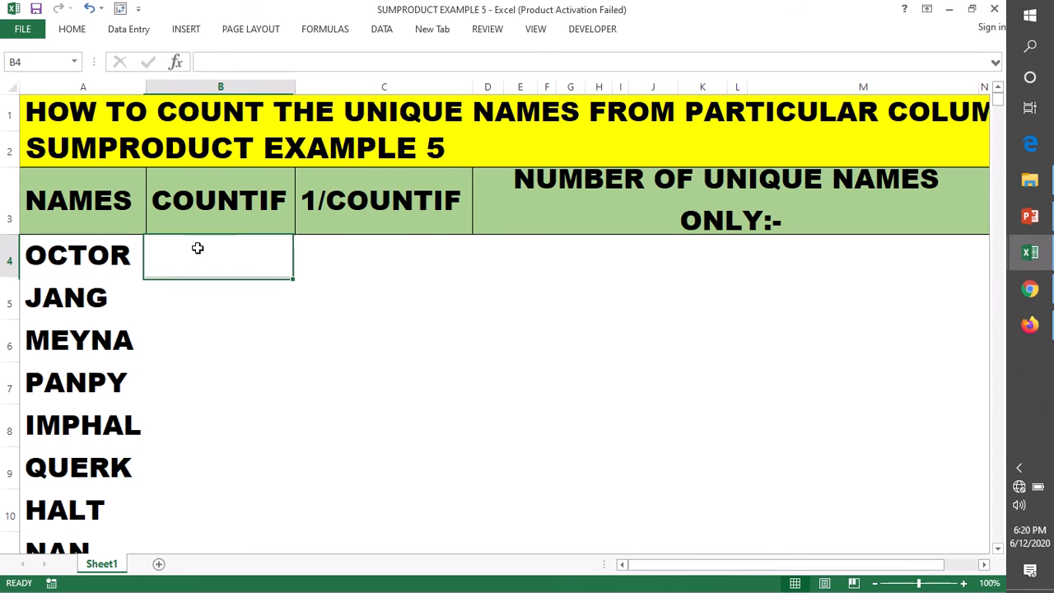
click(55, 251)
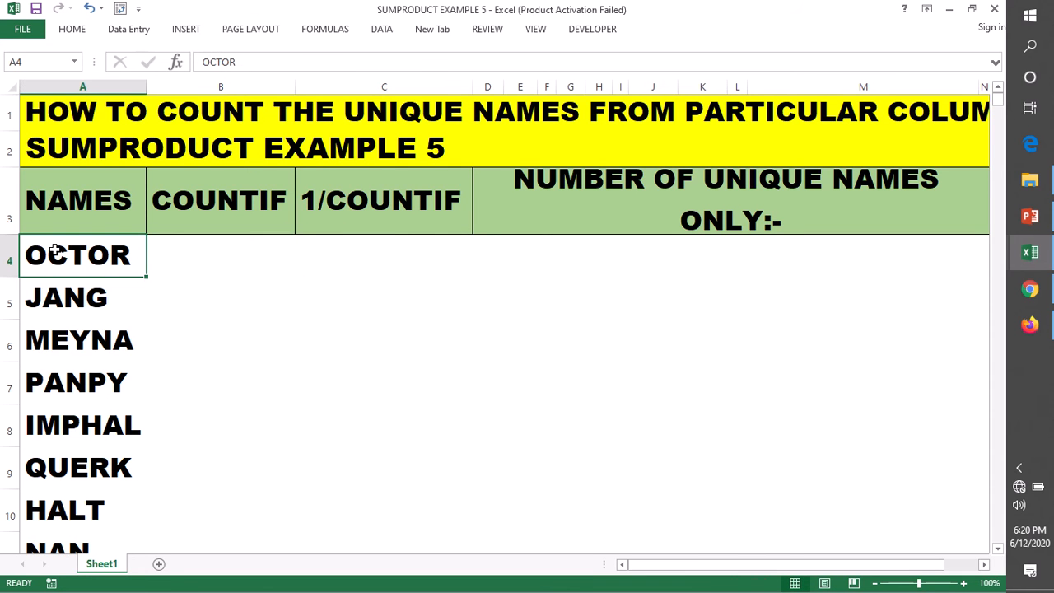
drag(54, 251, 90, 308)
scroll(243, 385, up, 2)
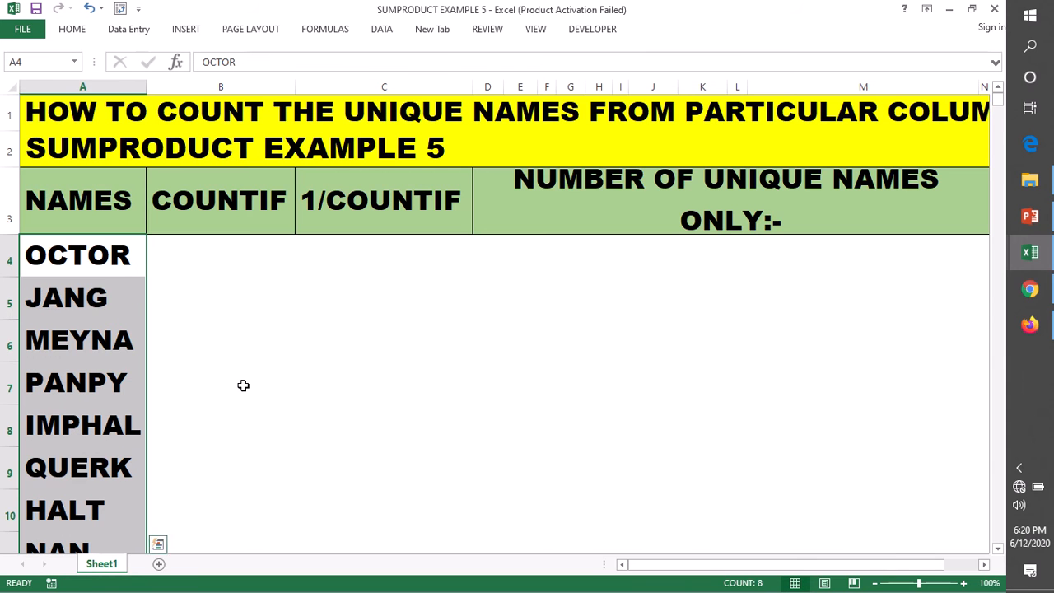
click(191, 256)
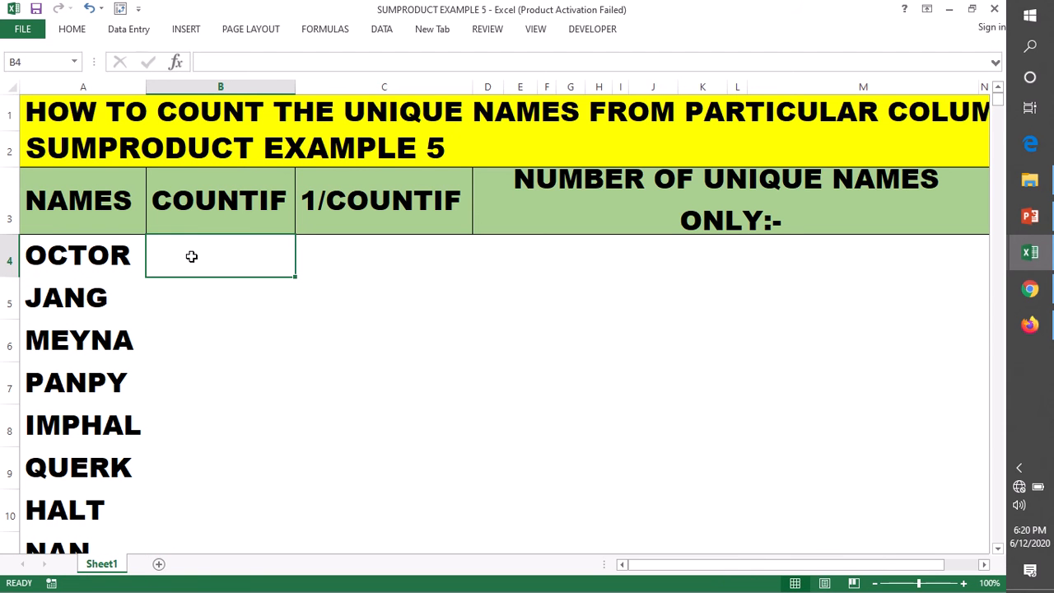
click(313, 260)
click(202, 250)
click(81, 254)
click(202, 253)
click(76, 251)
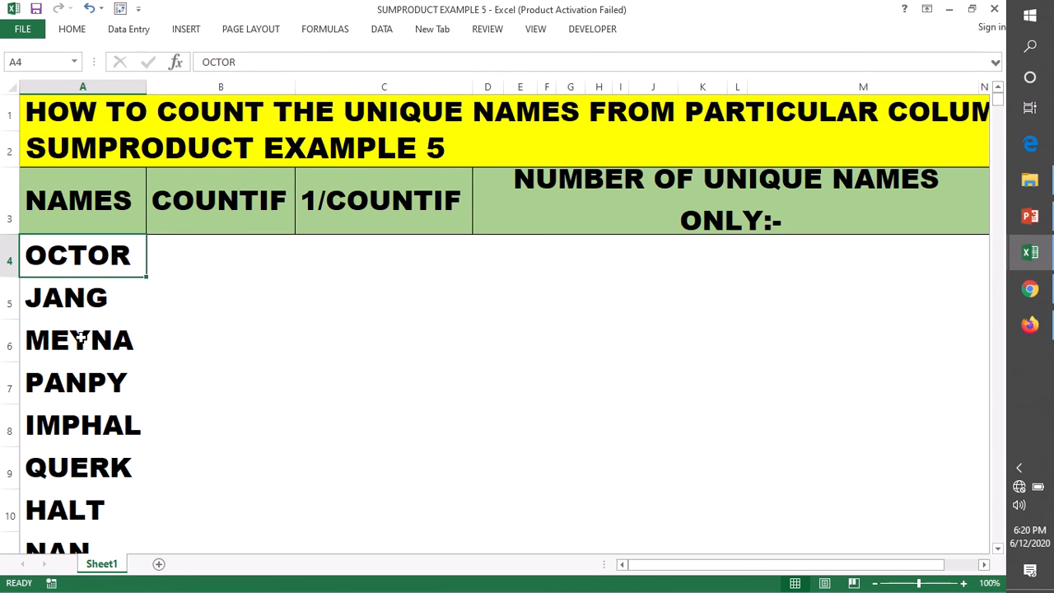
scroll(76, 312, down, 1)
scroll(56, 218, up, 1)
mouse_move(64, 273)
mouse_down()
mouse_move(62, 523)
mouse_move(54, 246)
mouse_move(51, 258)
mouse_up()
Start a COUNTIF formula in cell B4 with A4 as the beginning of its range.
click(211, 247)
double_click(212, 248)
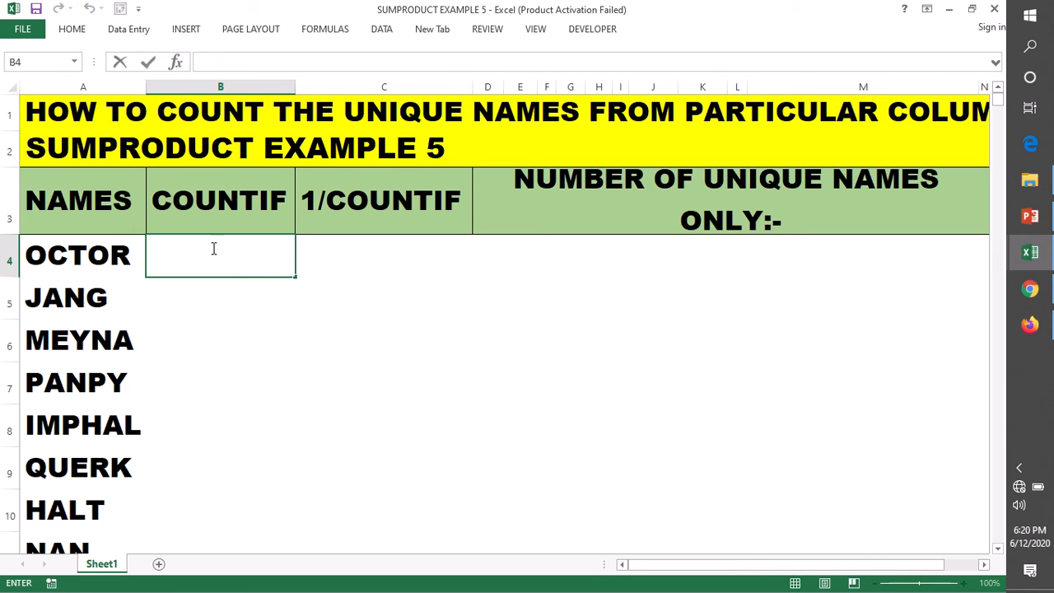
text(=COUNT)
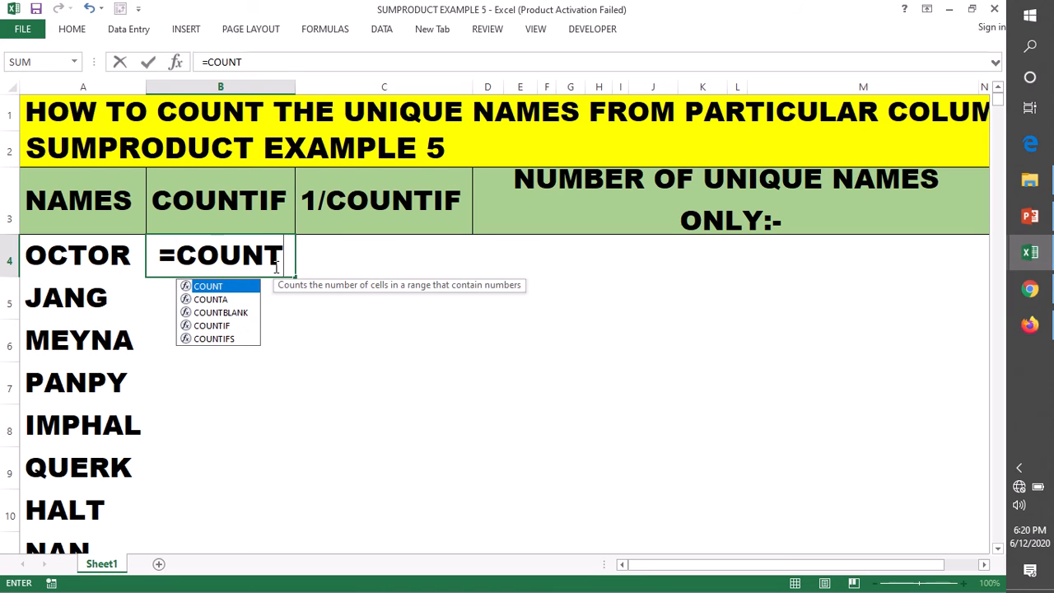
text(IF)
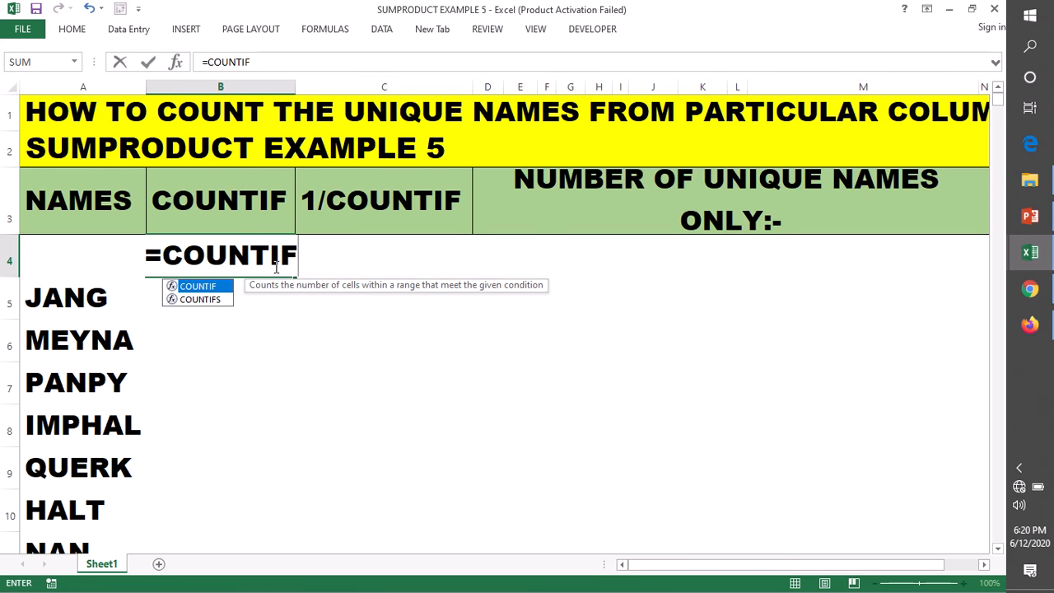
text(()
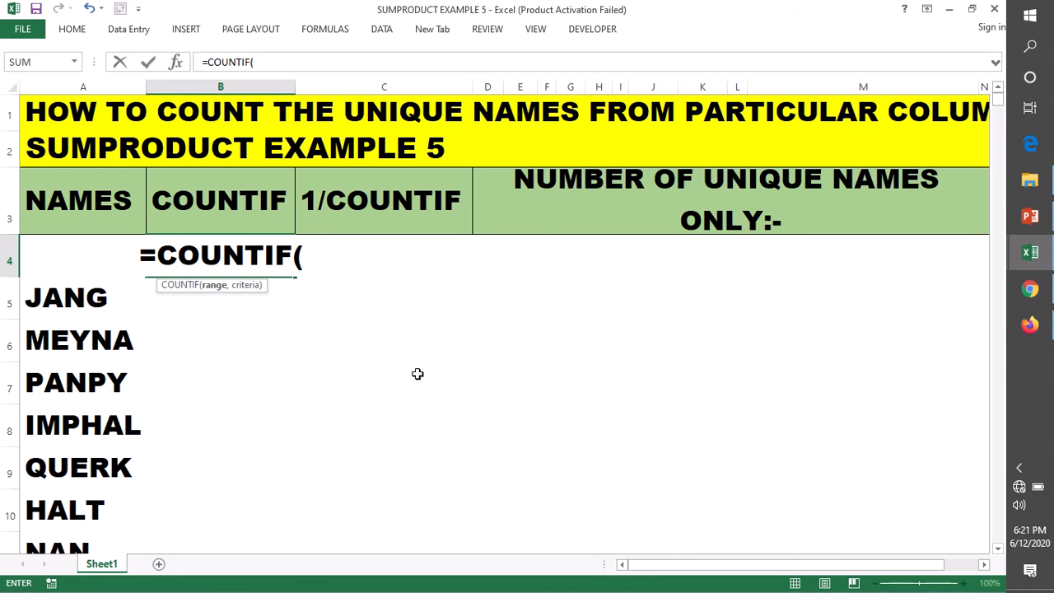
text(A4)
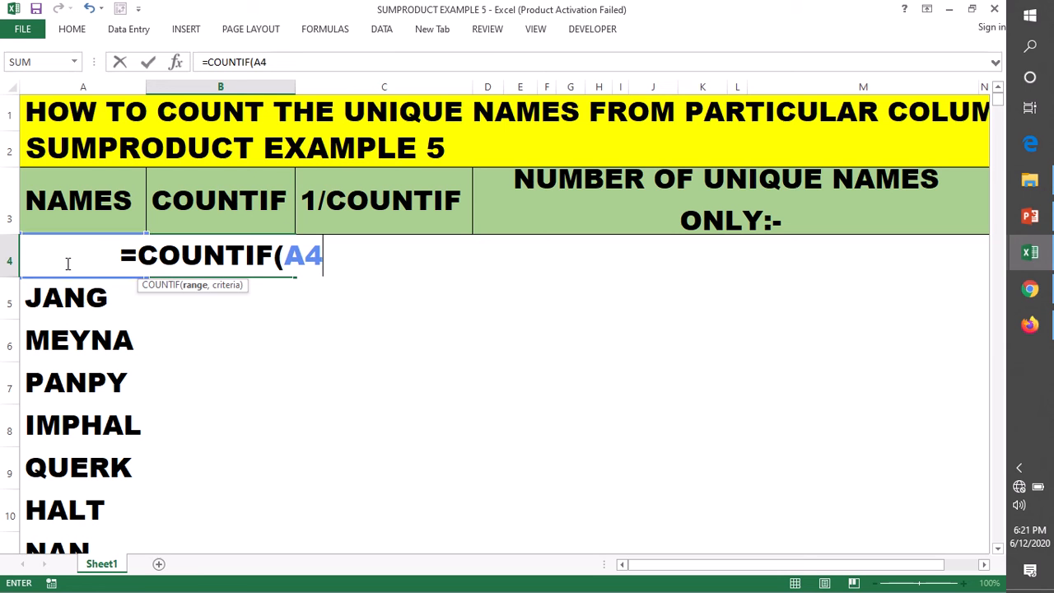
Extend the range argument of the COUNTIF formula in B4 to A4:A30.
drag(58, 253, 53, 445)
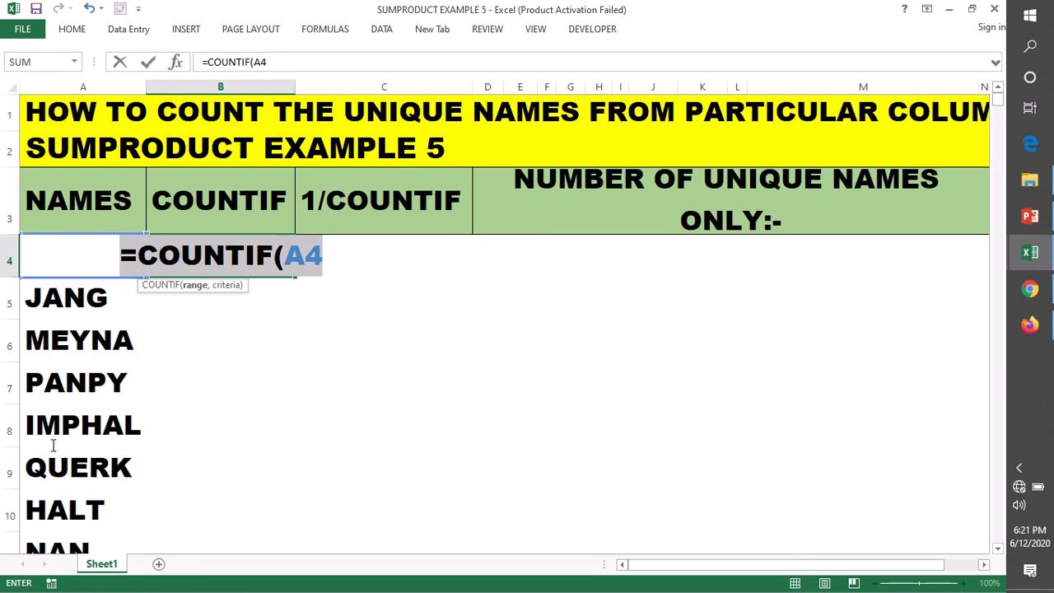
click(344, 259)
text(A30)
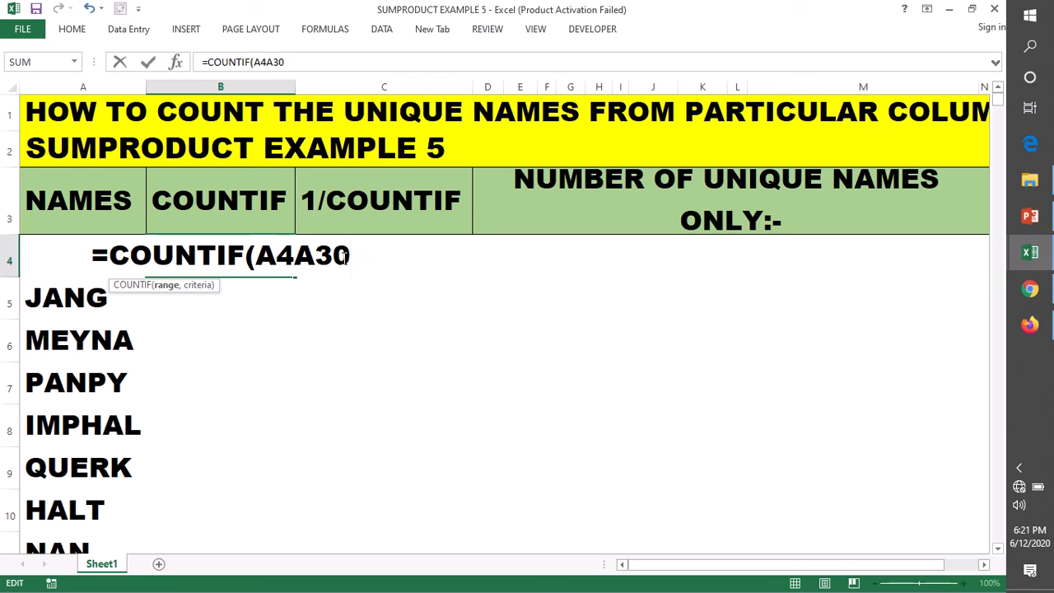
click(295, 254)
text(:)
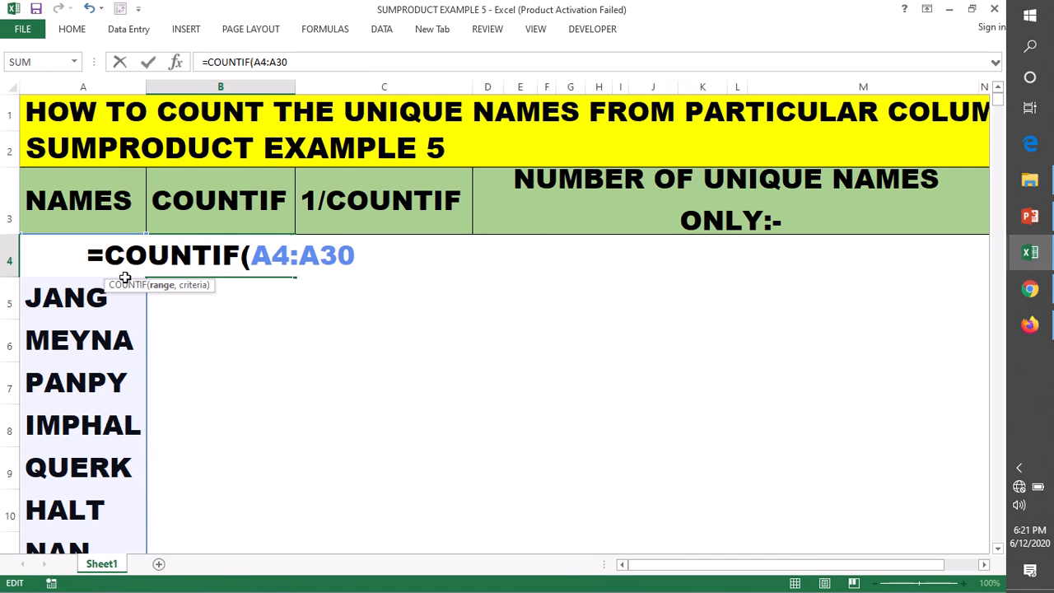
Complete the COUNTIF formula in B4 with A4:A30 as its criteria and enter it.
scroll(117, 302, down, 5)
scroll(116, 323, down, 3)
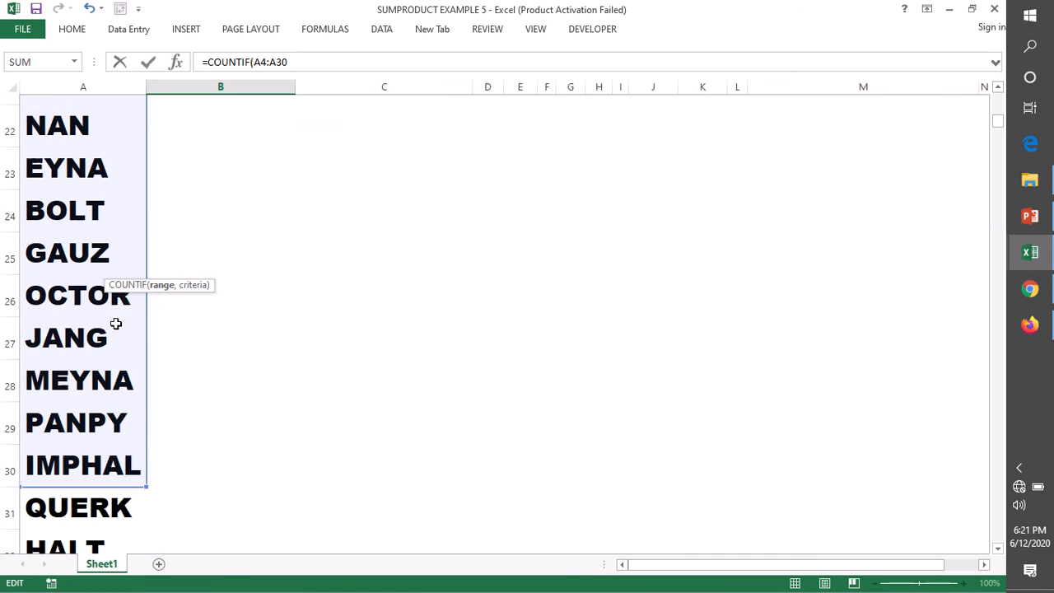
scroll(94, 348, down, 5)
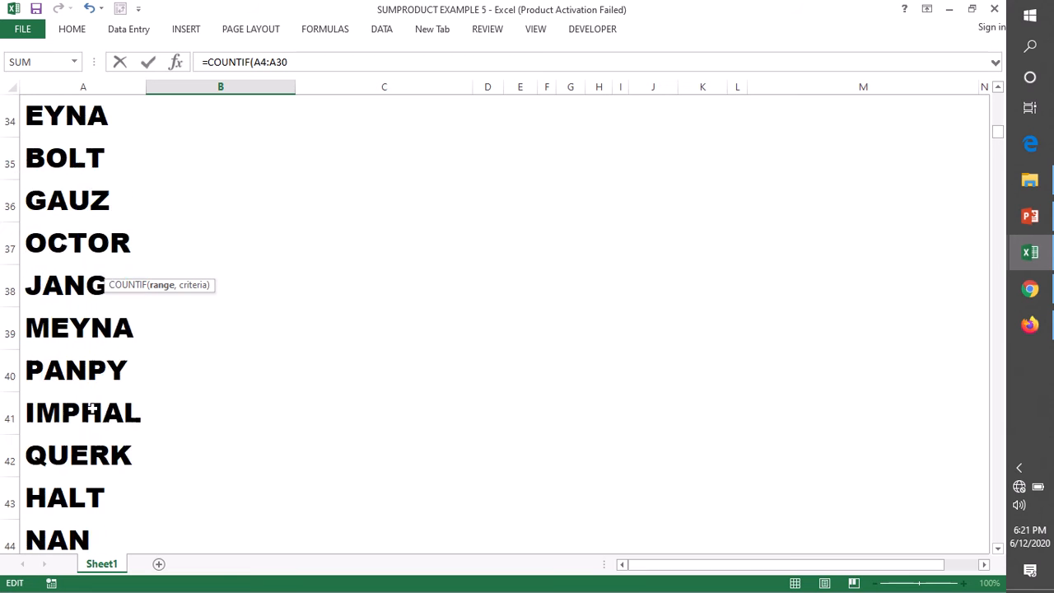
scroll(77, 371, up, 4)
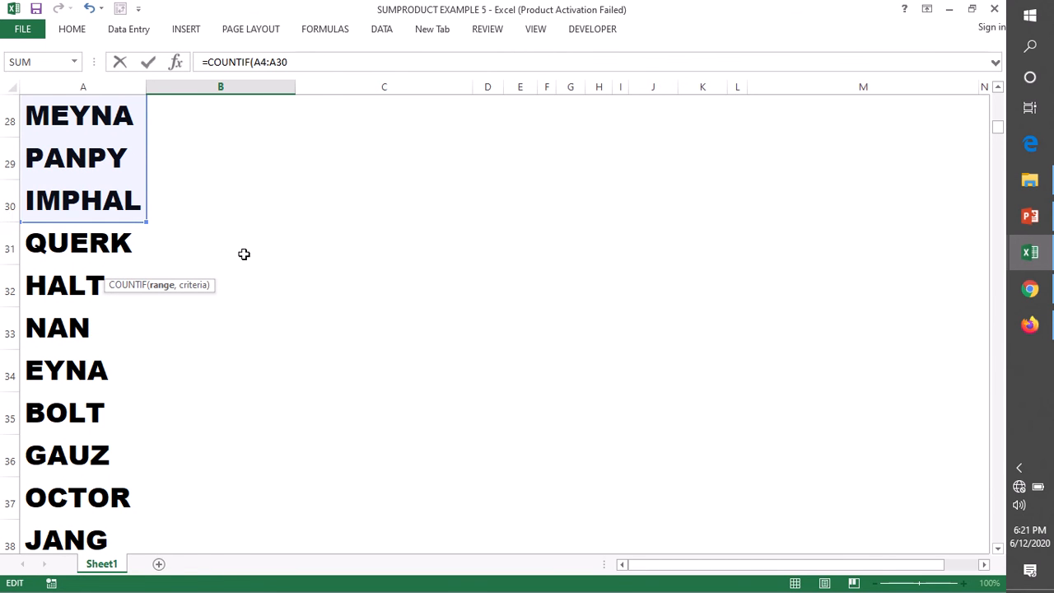
scroll(380, 251, up, 8)
scroll(379, 252, up, 1)
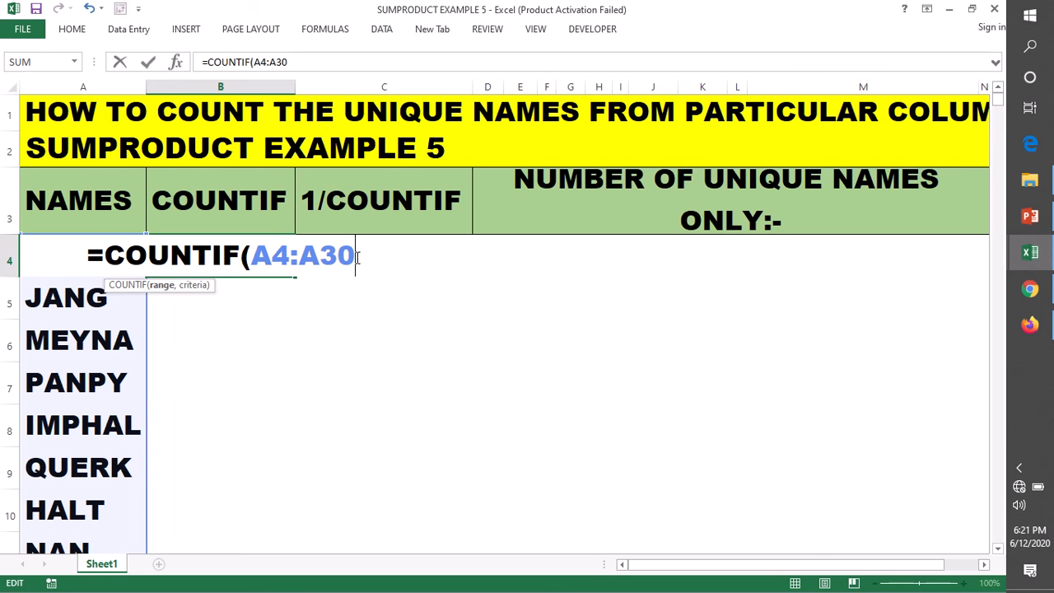
text(,)
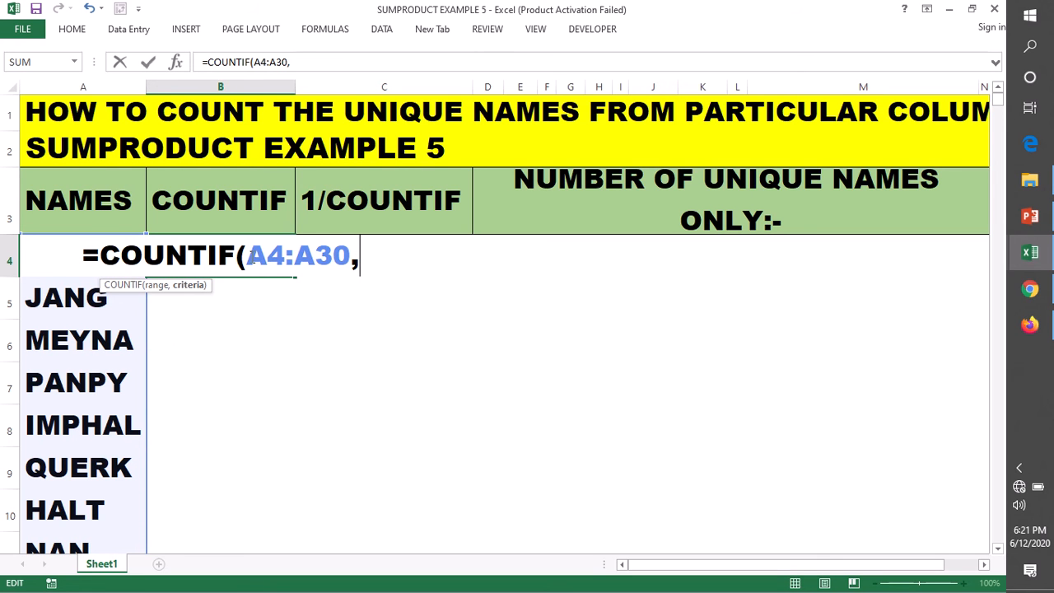
drag(247, 256, 352, 256)
key(ctrl+c)
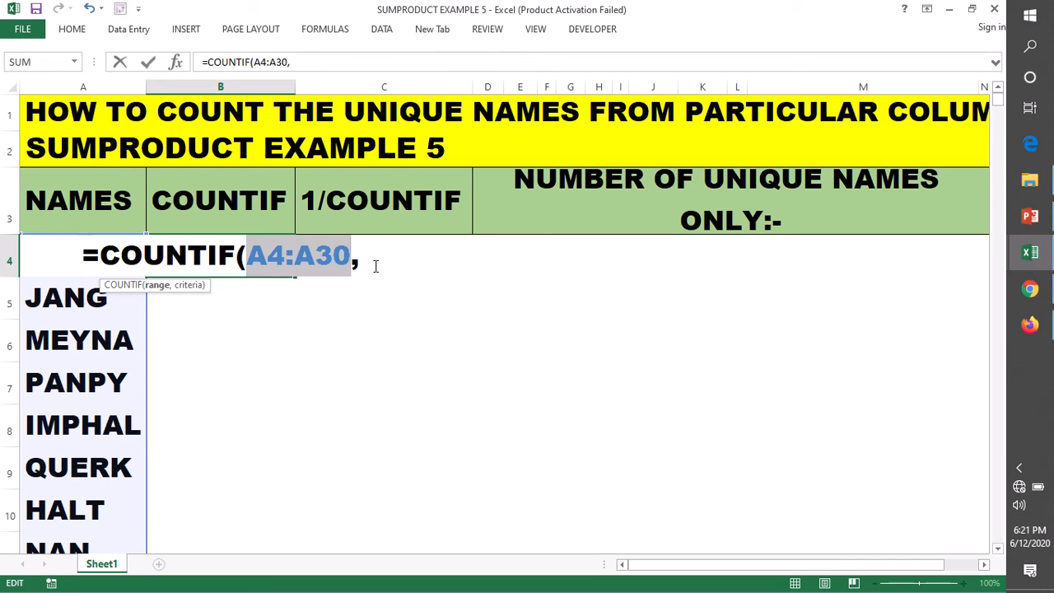
click(374, 265)
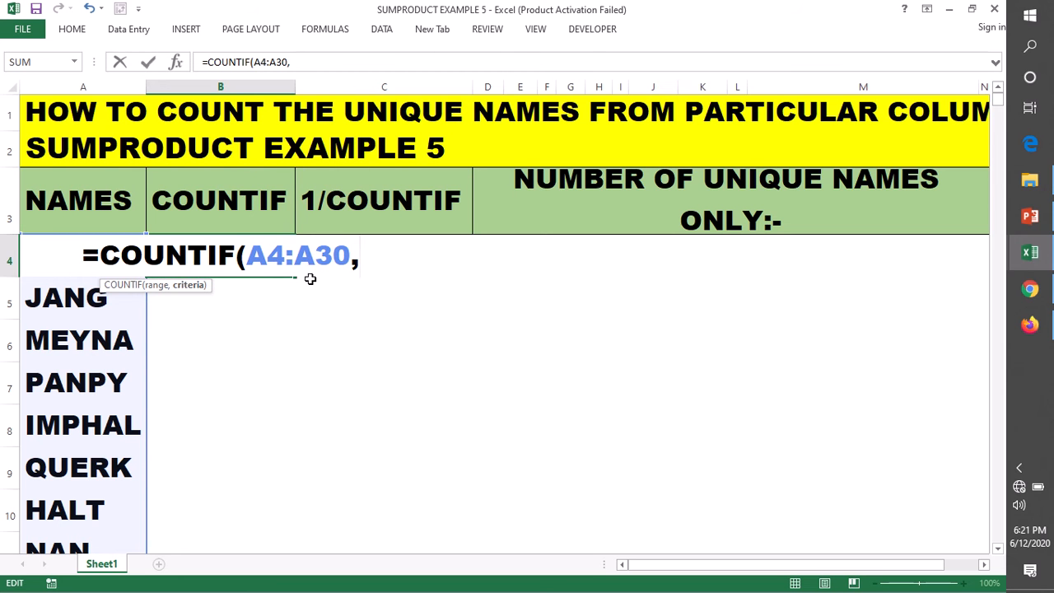
key(ctrl+v)
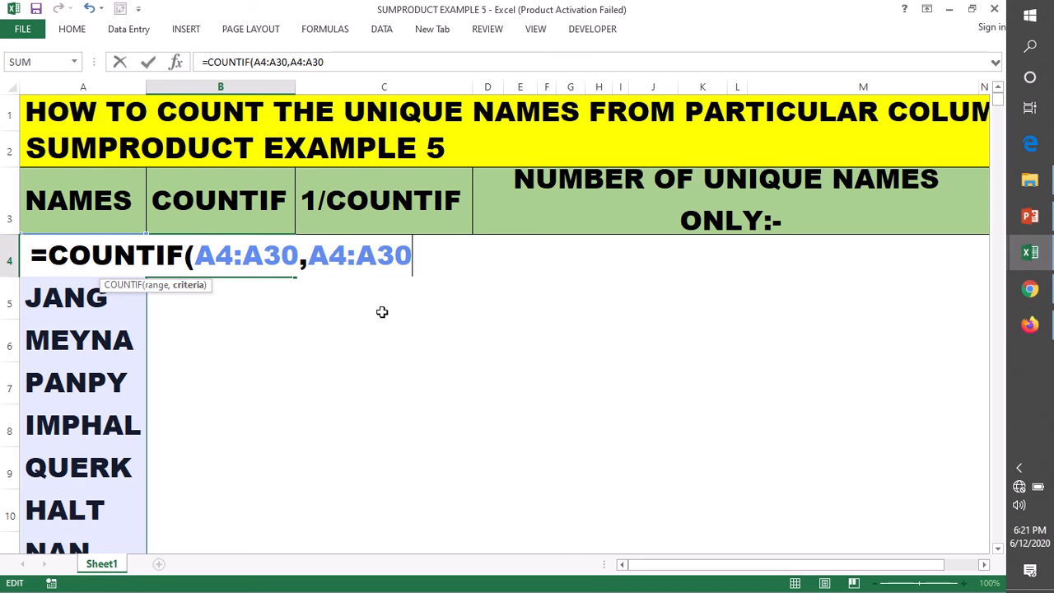
text())
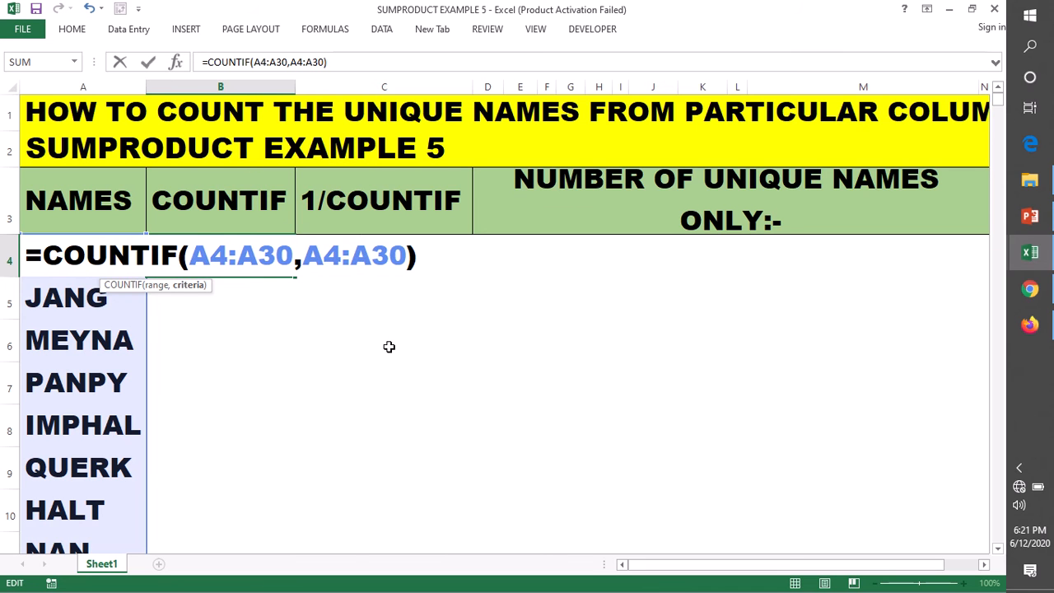
key(Return)
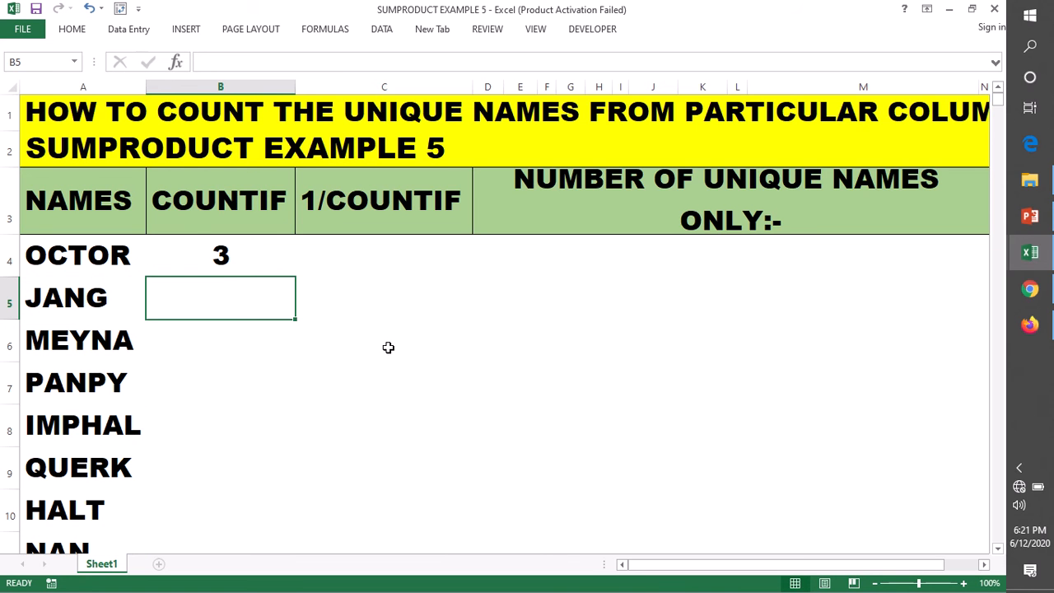
Fill the COUNTIF formula from B4 down the COUNTIF column to the end of the names list.
click(201, 247)
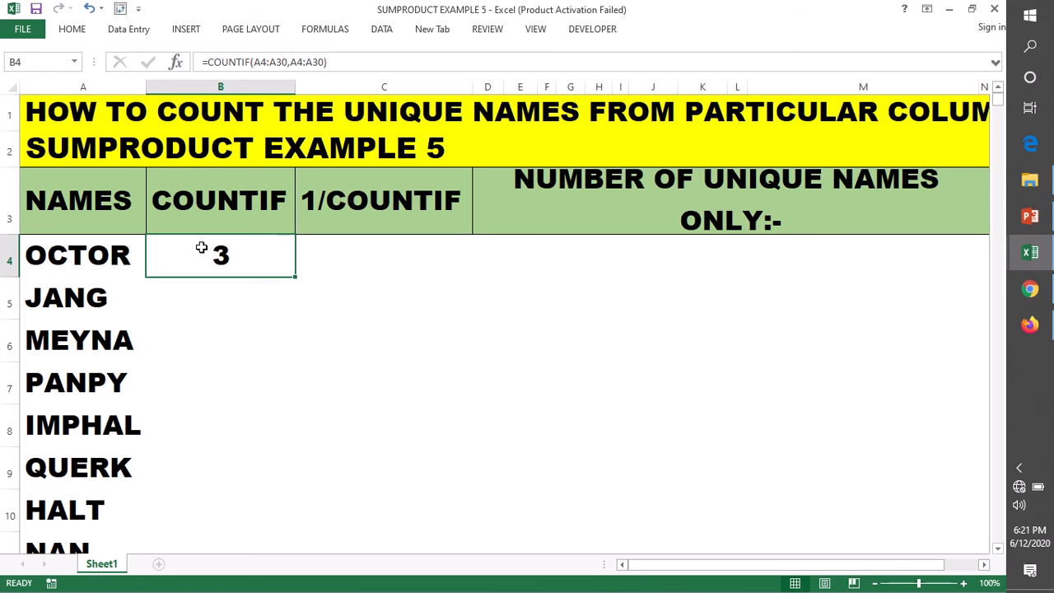
click(77, 256)
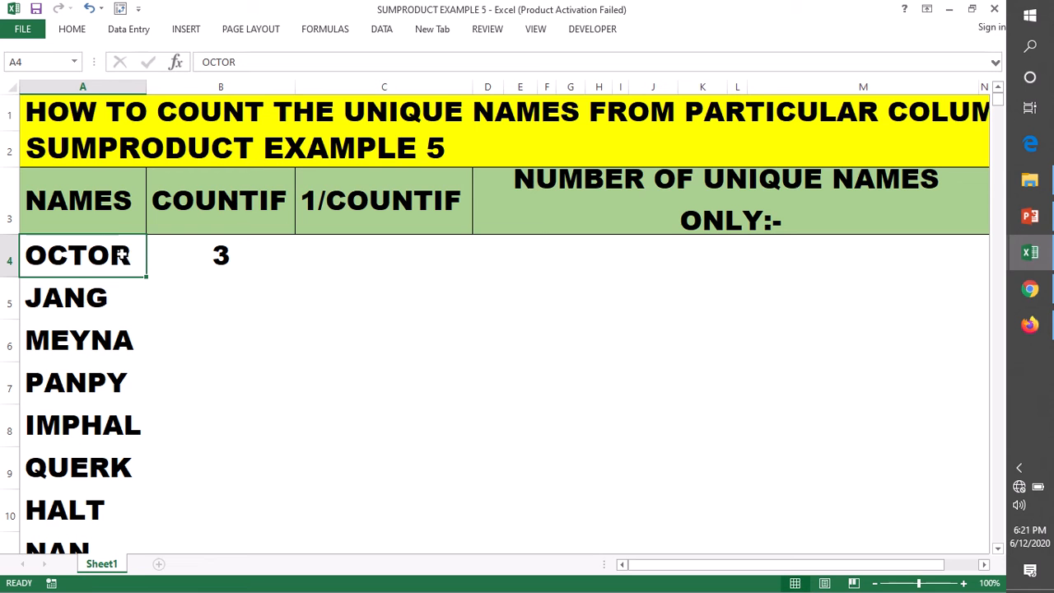
click(199, 266)
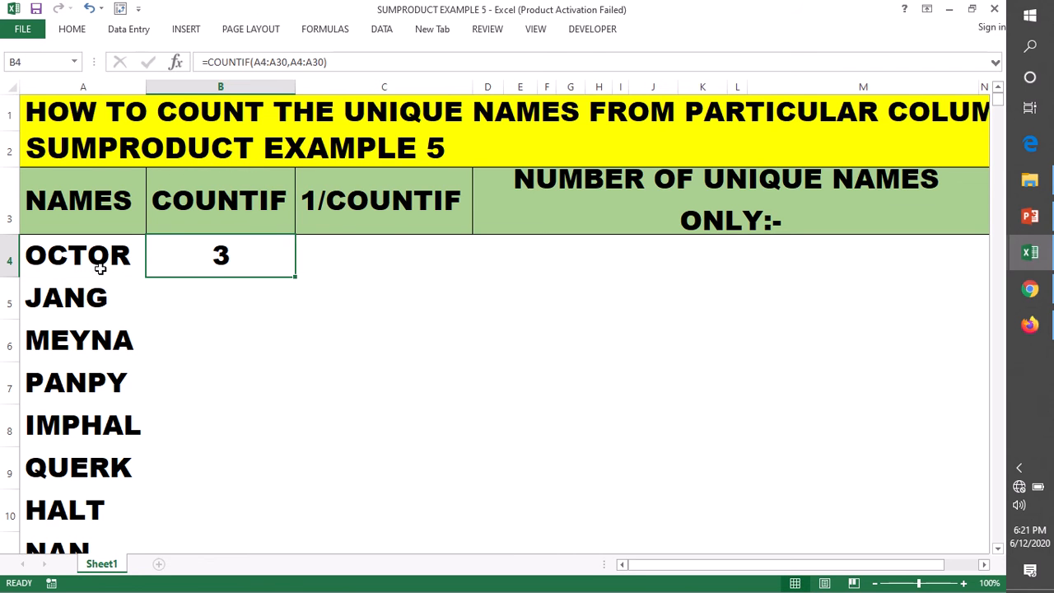
click(75, 253)
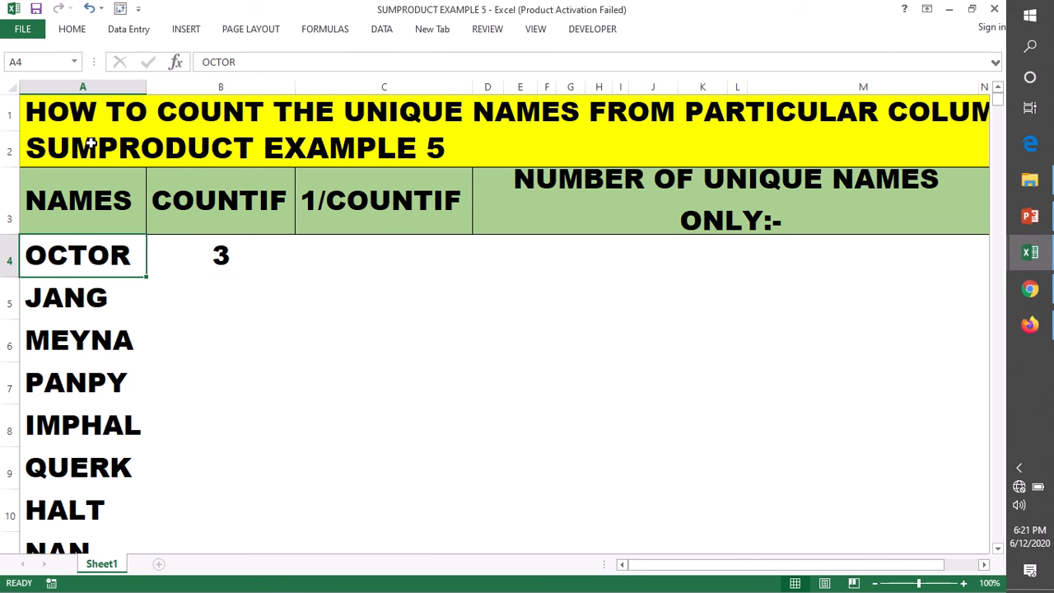
click(199, 259)
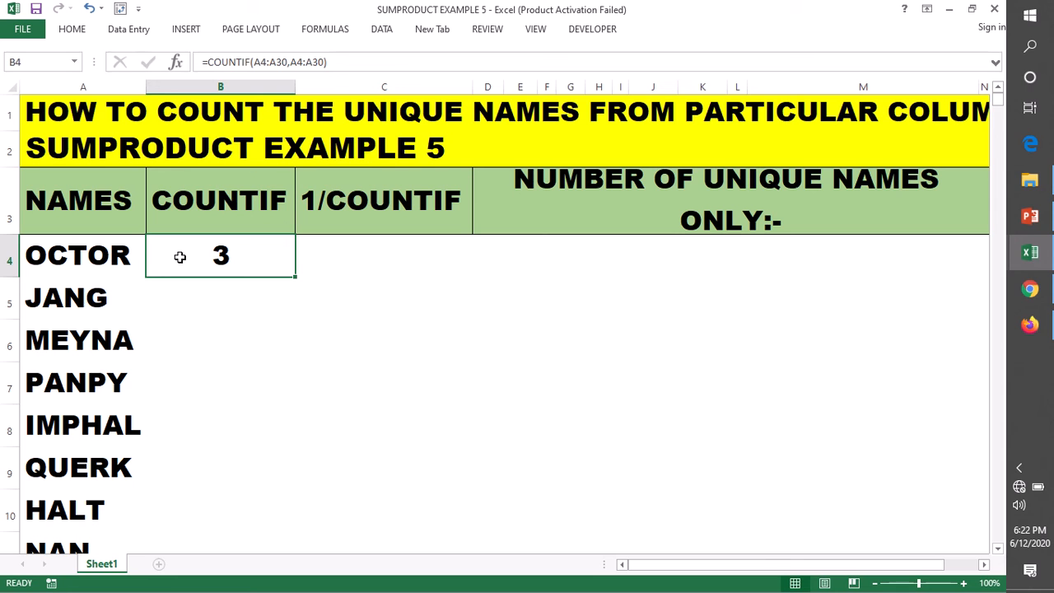
double_click(296, 276)
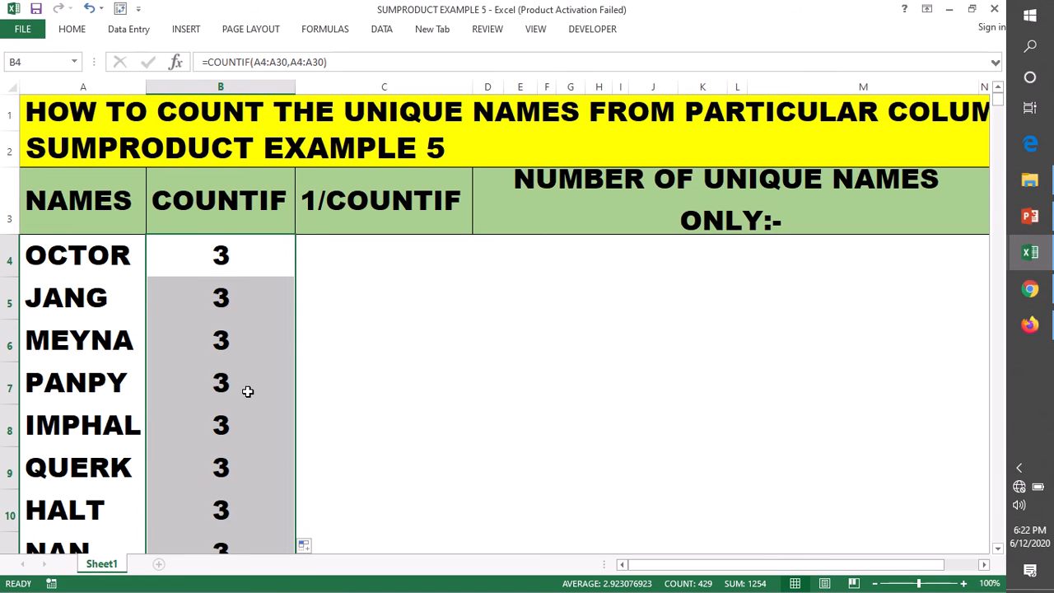
Inspect the filled COUNTIF column and change the B7 formula to =COUNTIF(B5A7:A33,A7:A33).
scroll(248, 391, down, 1)
scroll(248, 378, down, 3)
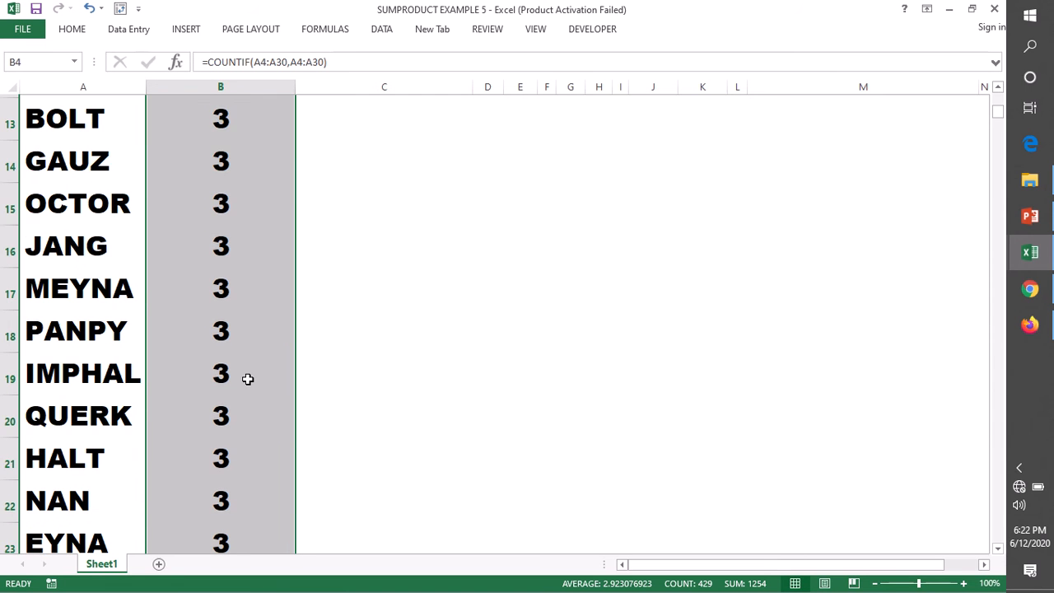
scroll(248, 379, down, 3)
scroll(248, 378, down, 7)
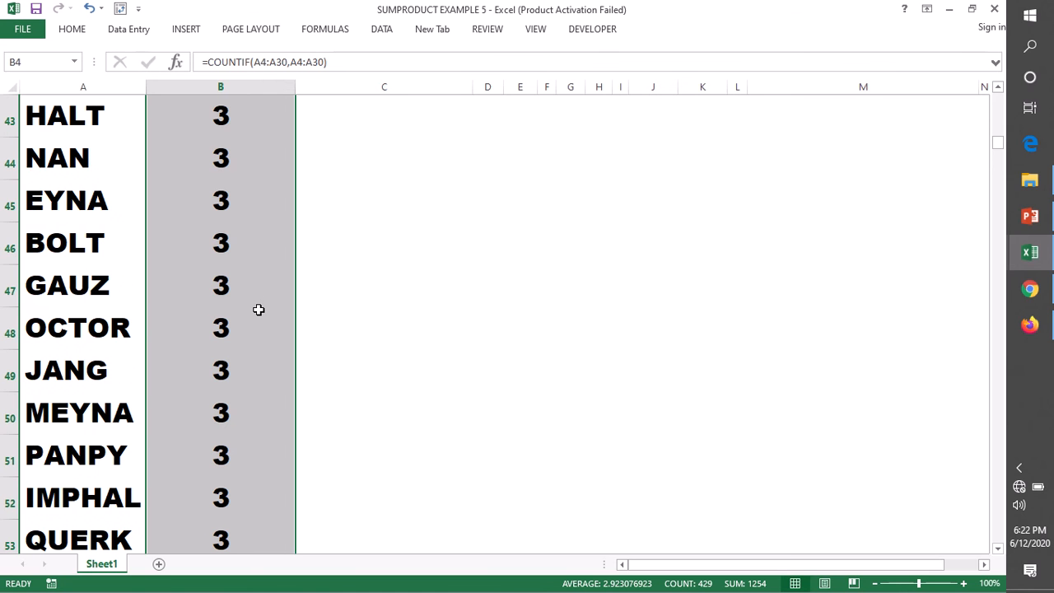
scroll(197, 157, up, 1)
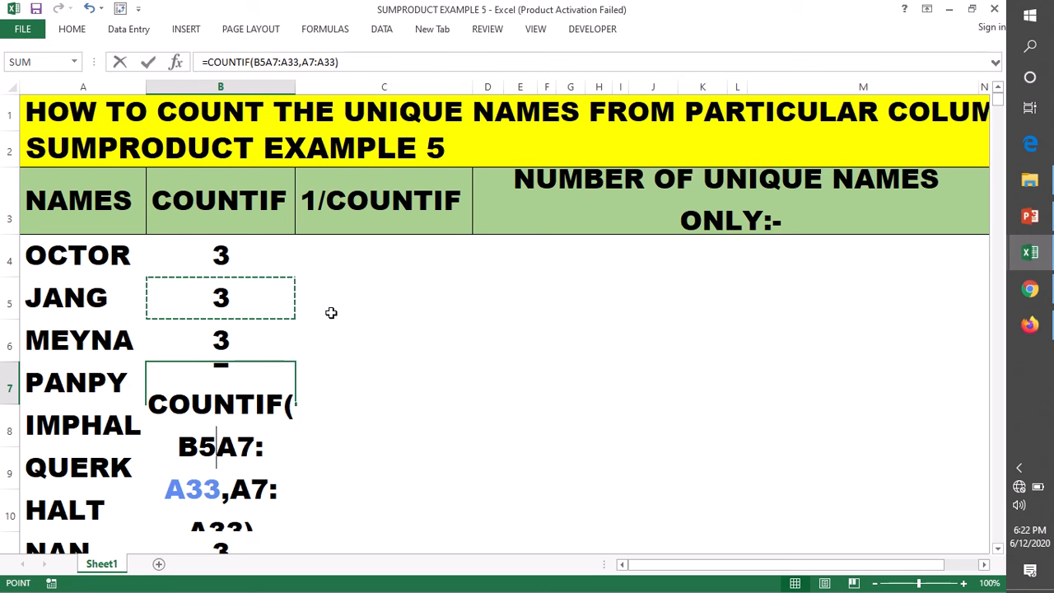
key(ctrl+Return)
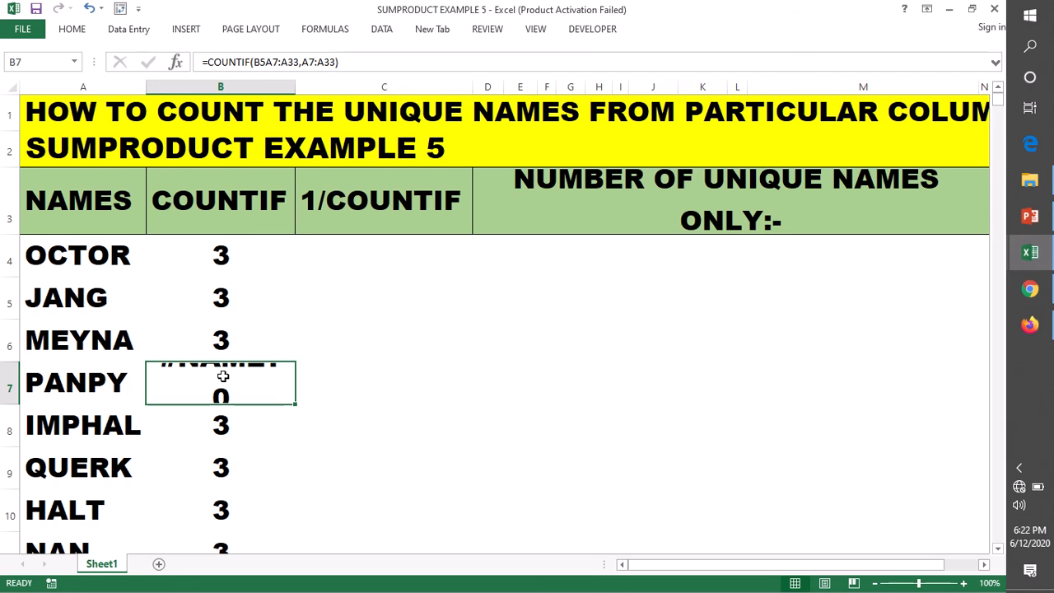
Make both ranges of the B4 COUNTIF formula absolute as $A$4:$A$30 and refill it down the column.
double_click(210, 255)
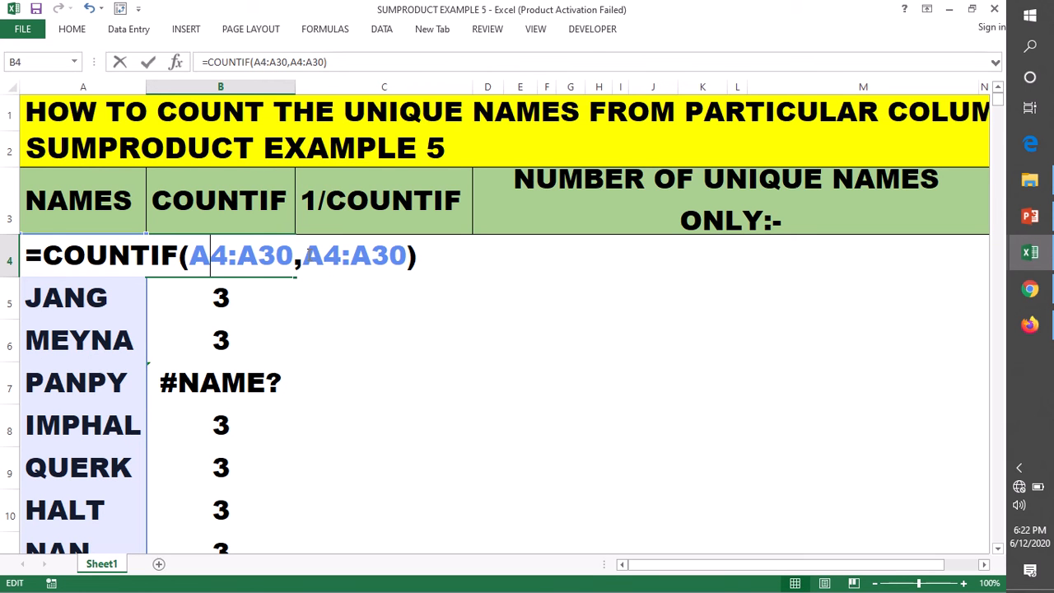
click(411, 257)
double_click(411, 259)
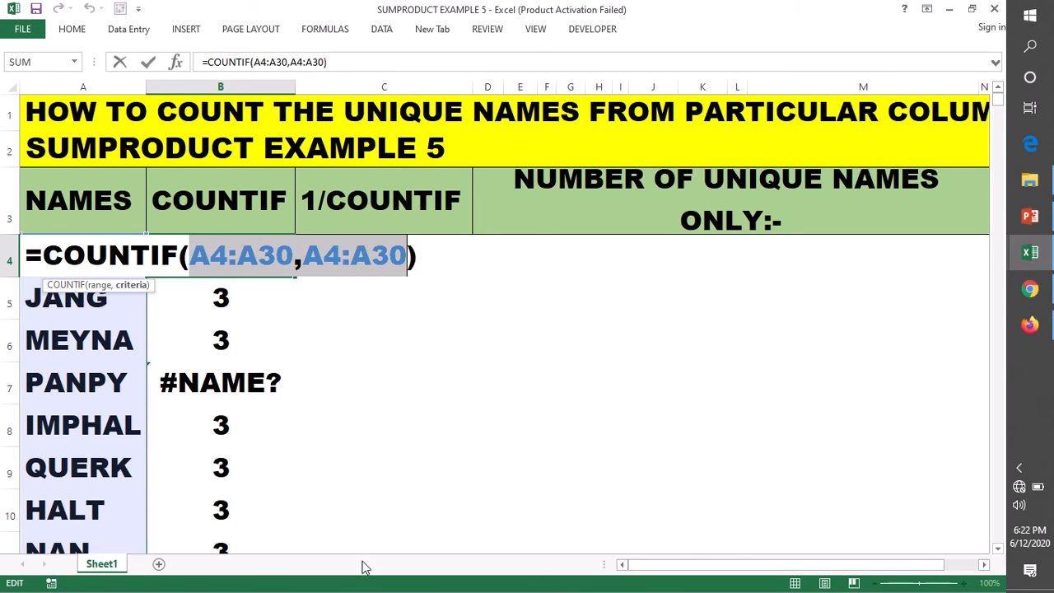
key(F4)
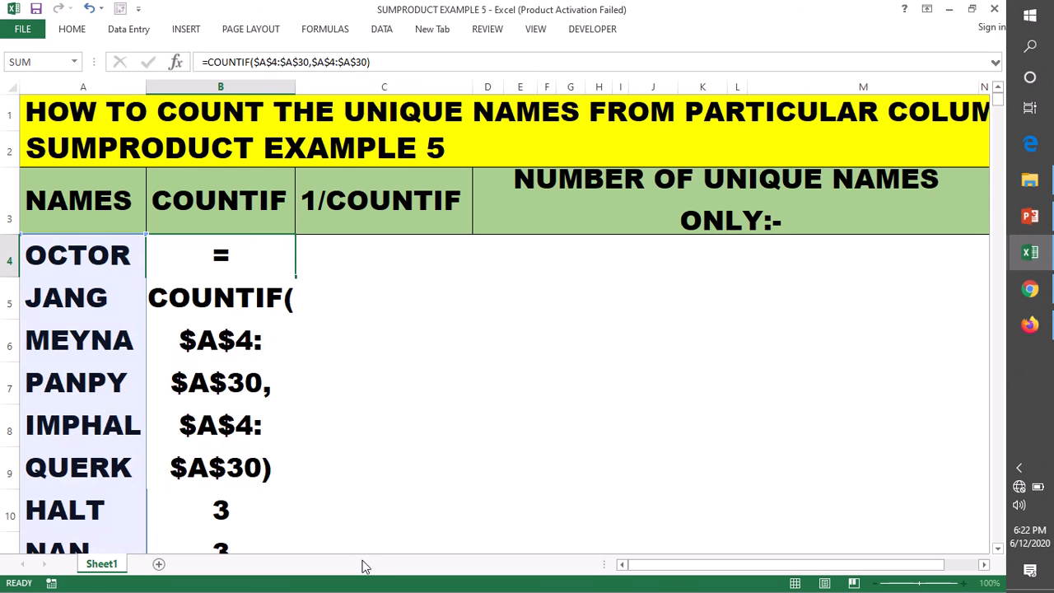
key(Return)
click(244, 260)
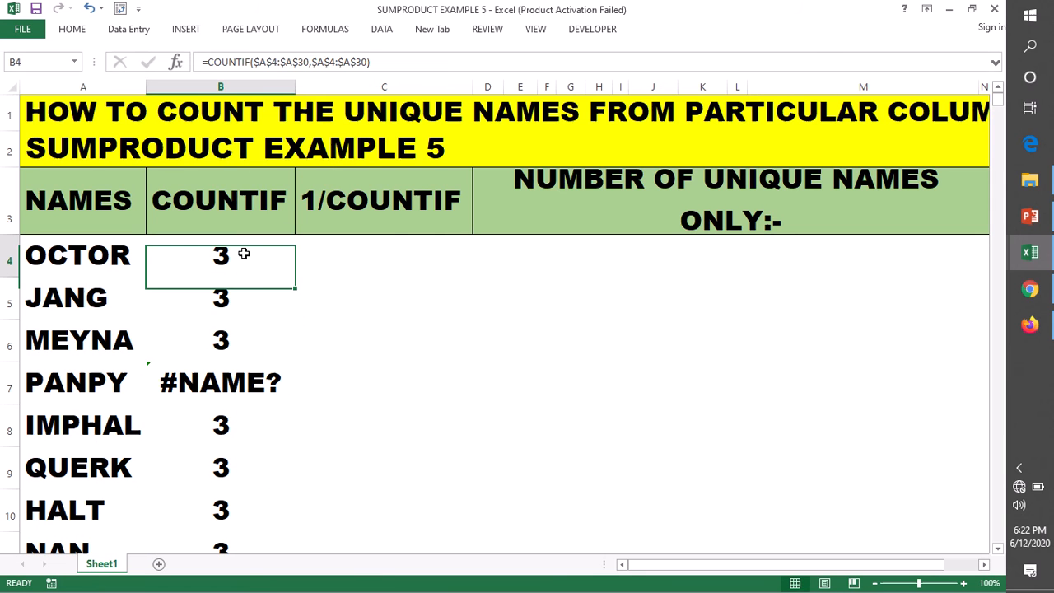
double_click(295, 276)
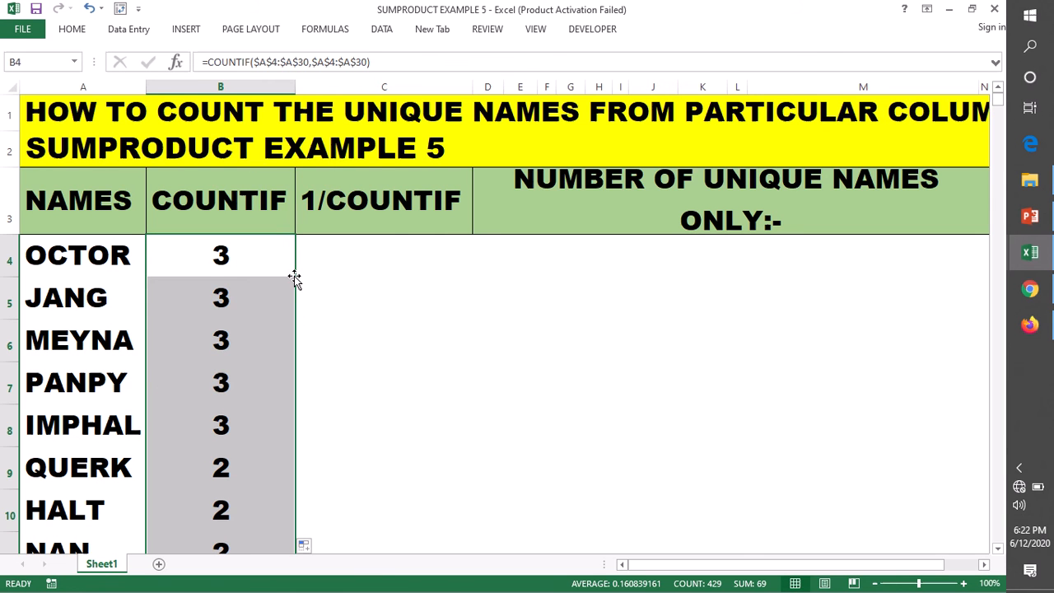
Compare the names in A4, A8 and A9 with their counts in the COUNTIF column.
click(231, 256)
click(51, 255)
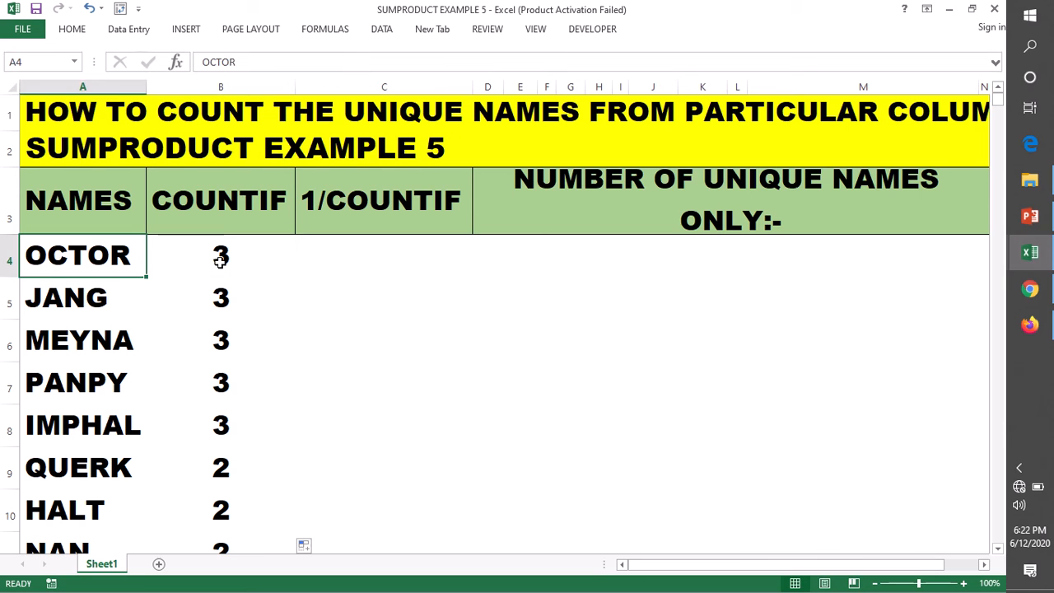
click(220, 261)
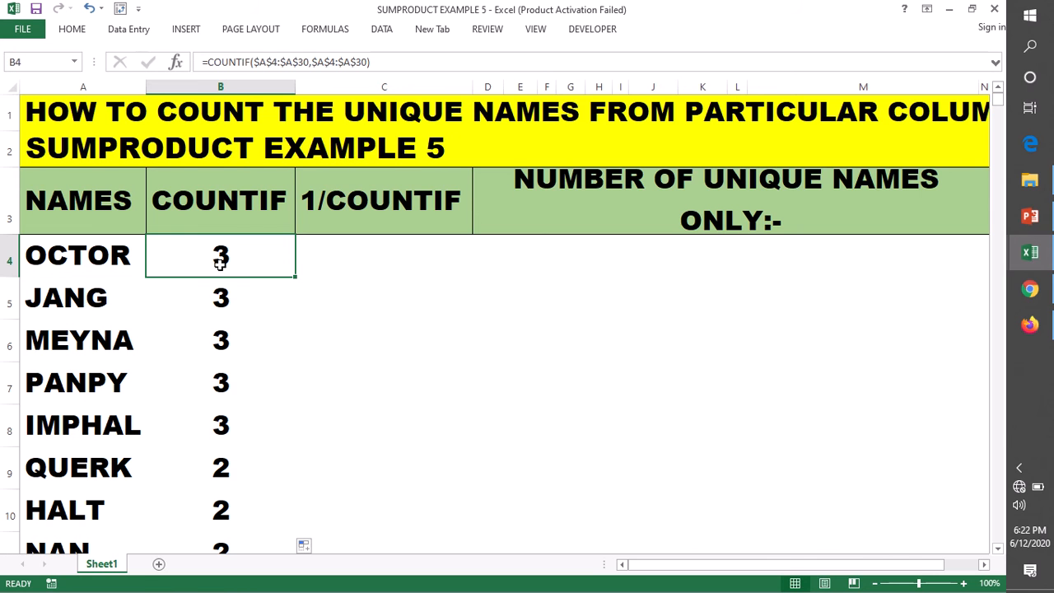
click(37, 427)
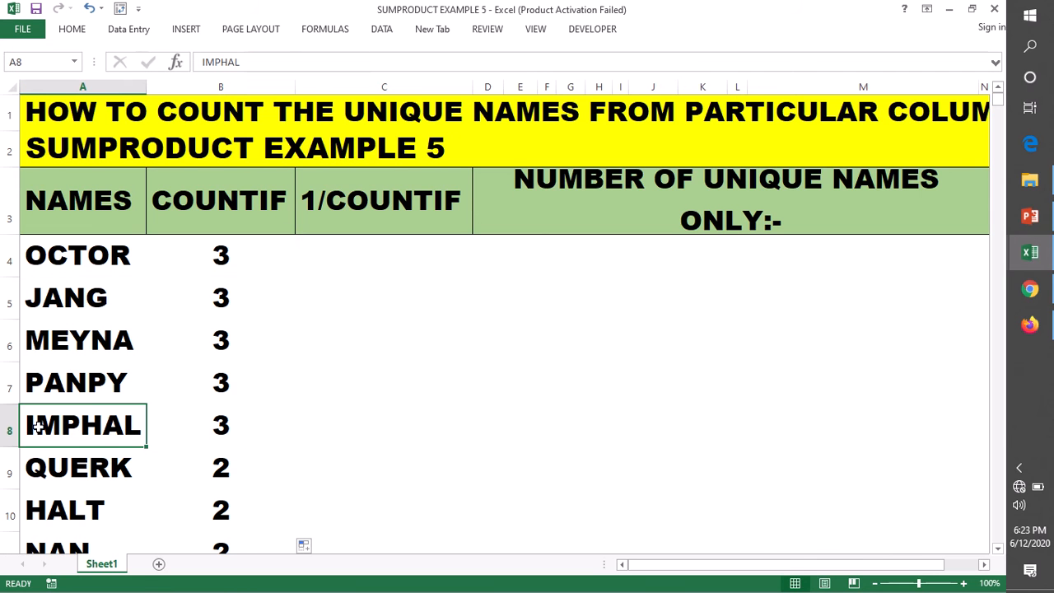
click(60, 471)
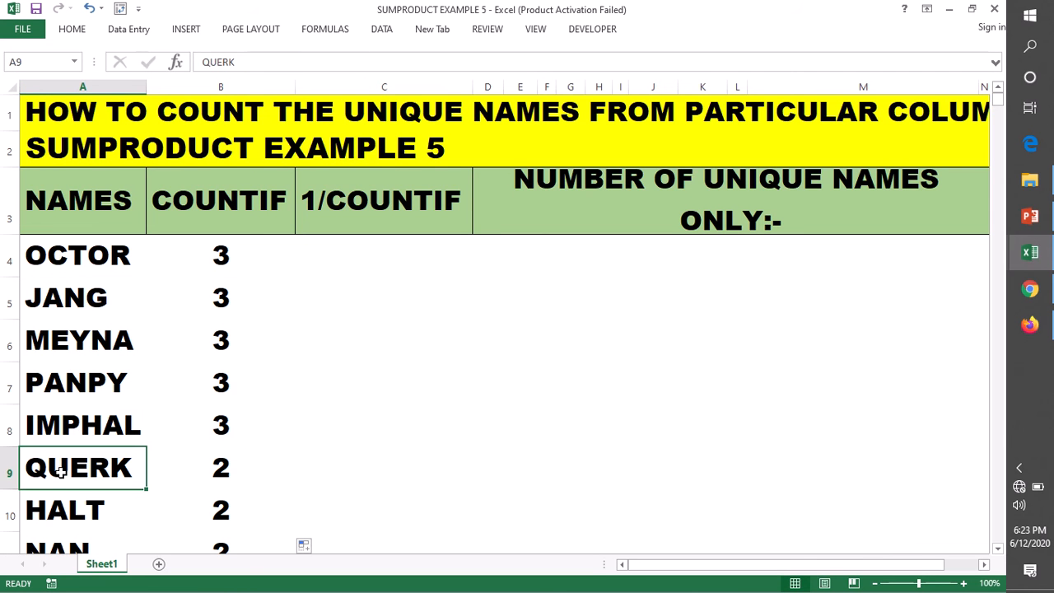
click(221, 468)
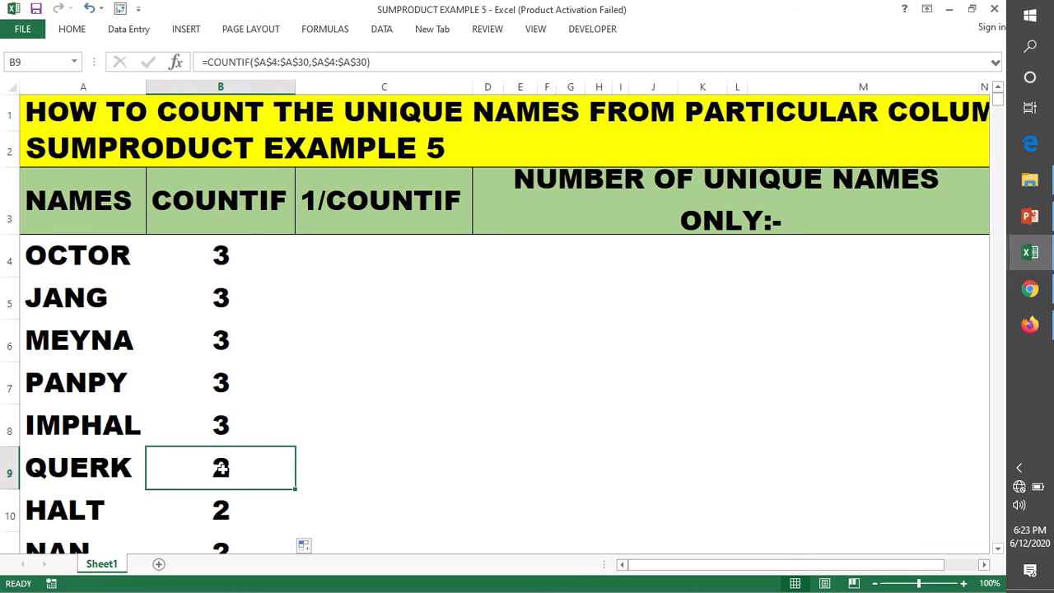
Trace each occurrence of the A4 name within rows 4 to 30 to verify its count.
click(55, 246)
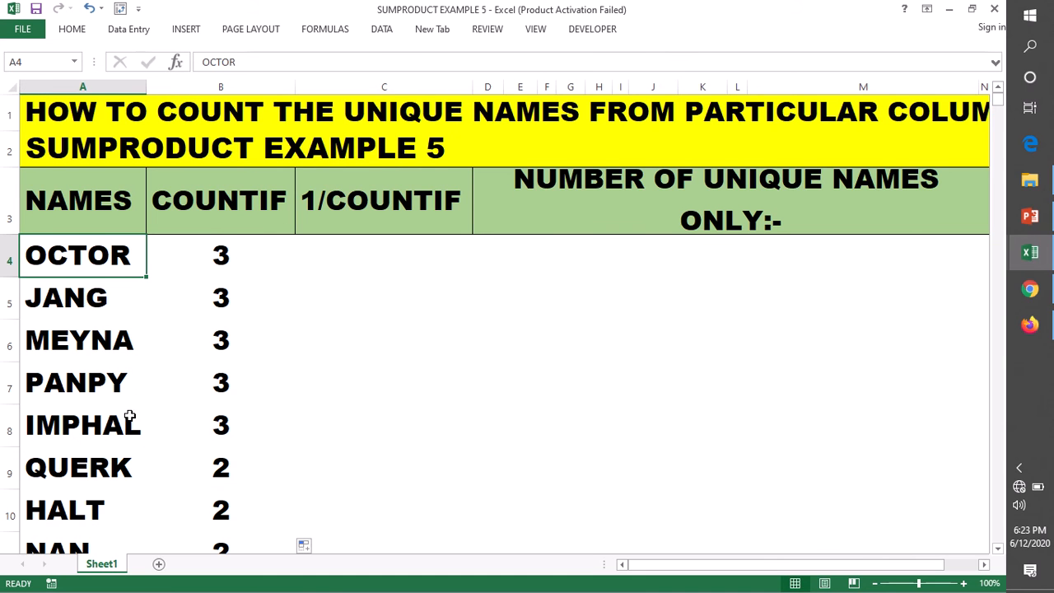
scroll(131, 422, down, 2)
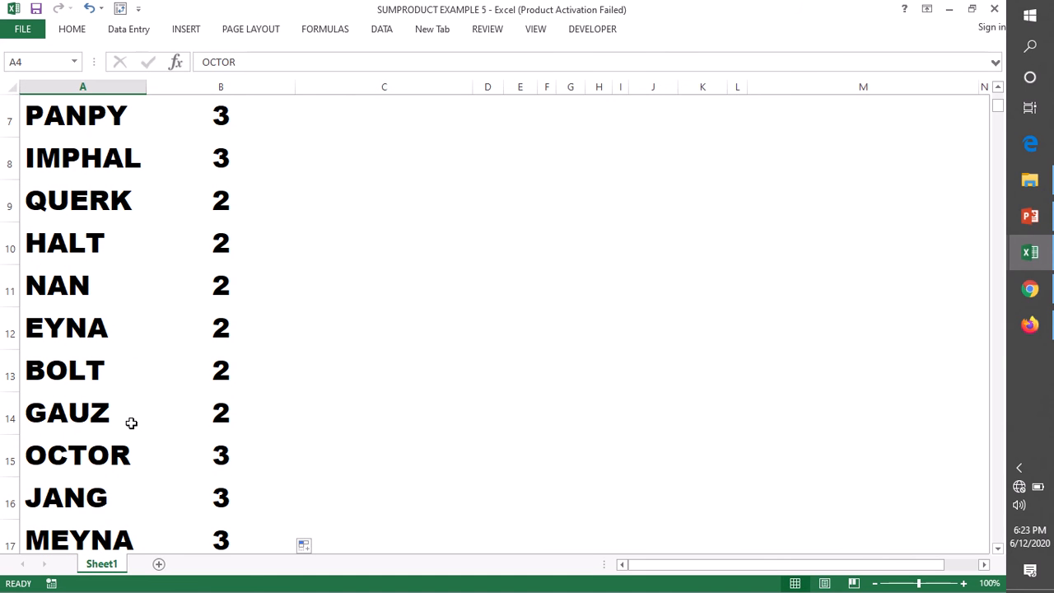
click(82, 457)
scroll(206, 398, down, 1)
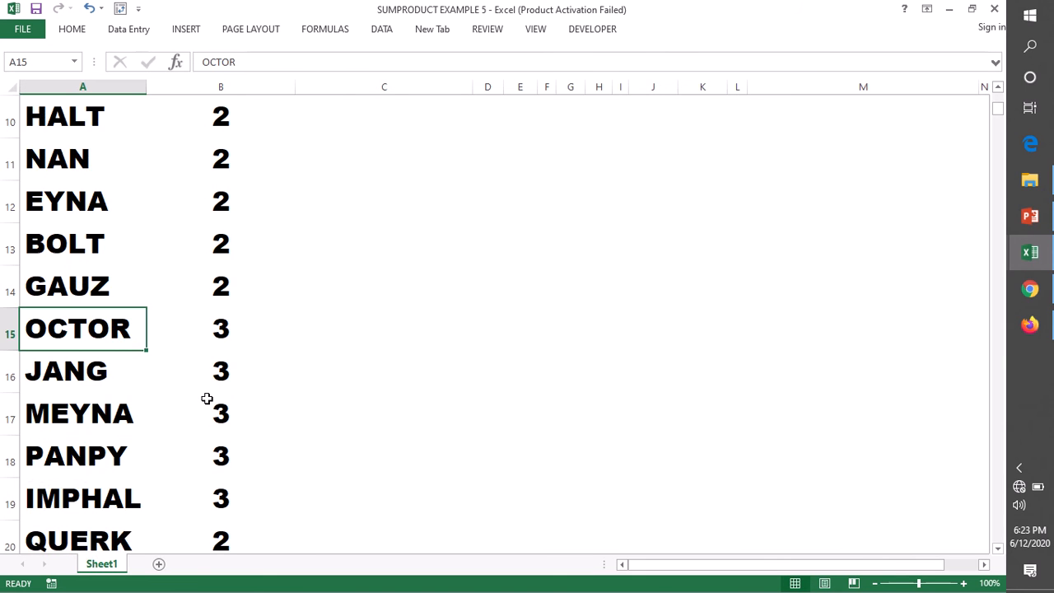
scroll(206, 398, down, 4)
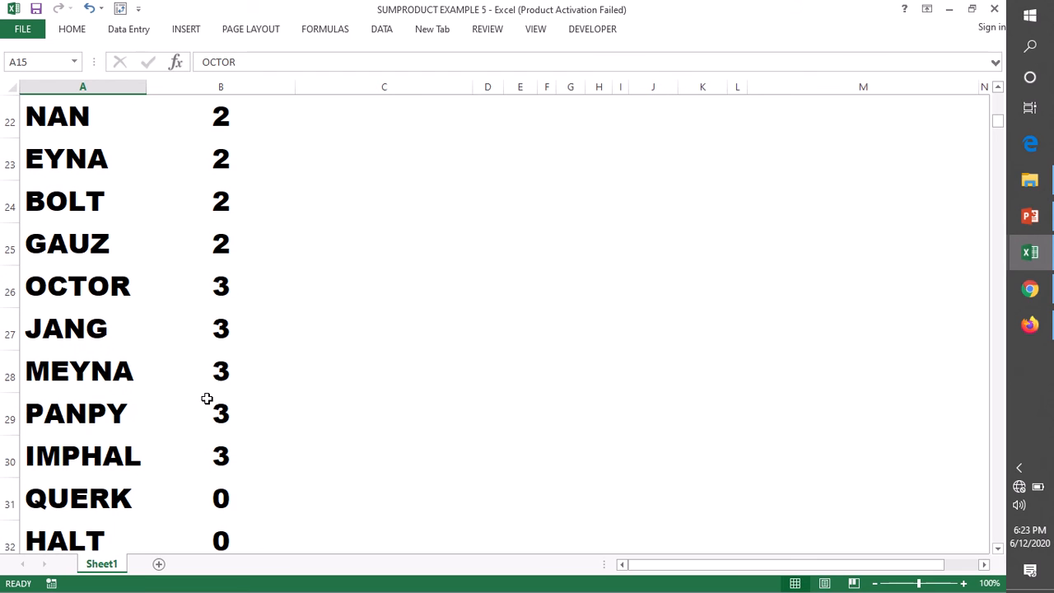
click(43, 285)
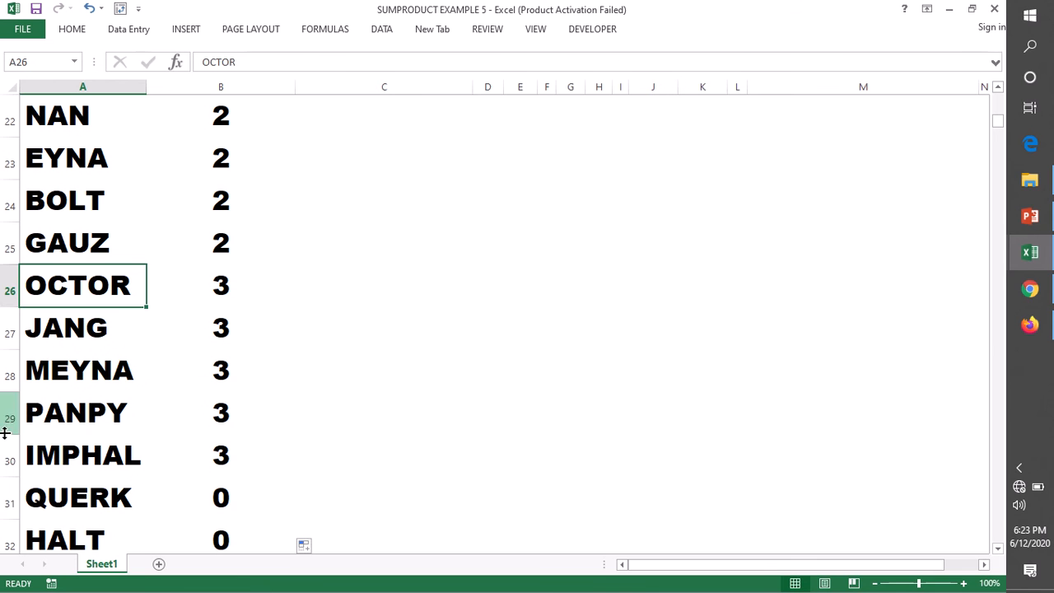
Check row 30 as the end of the counted range and trace the A9 name's repeat in A20.
click(7, 461)
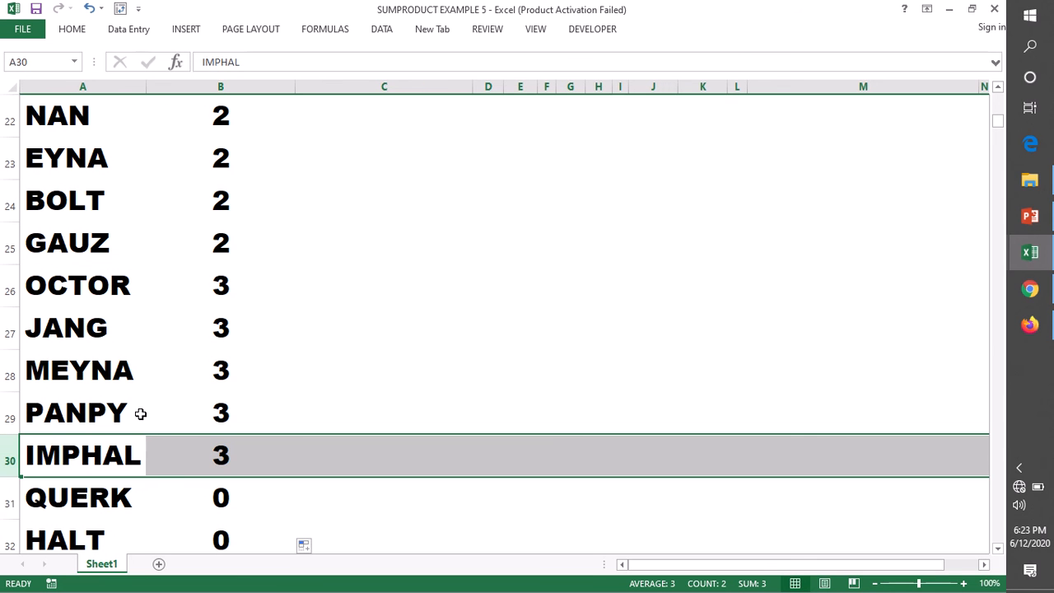
scroll(140, 413, up, 4)
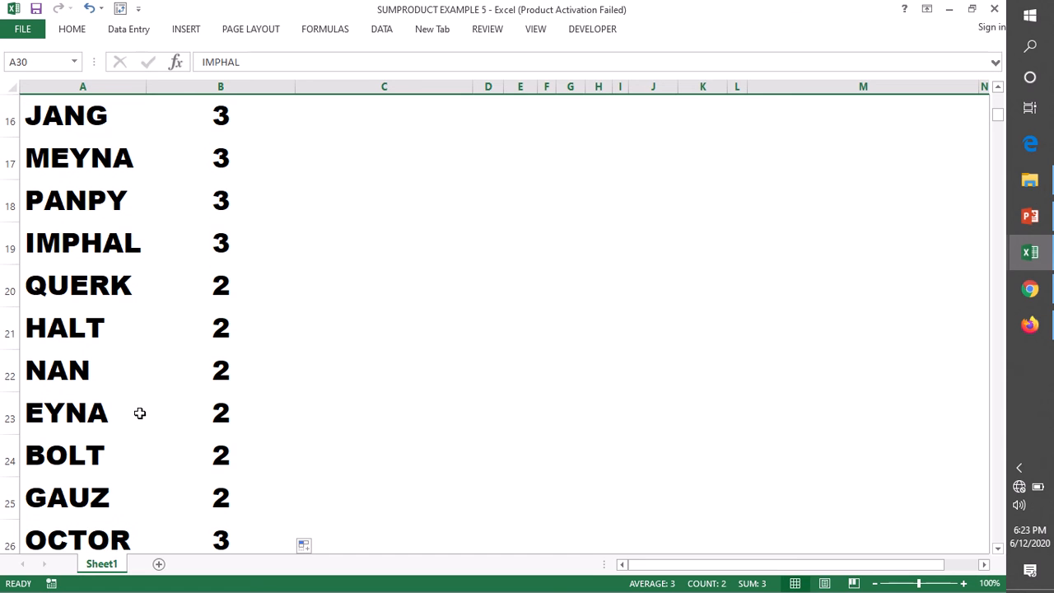
click(62, 285)
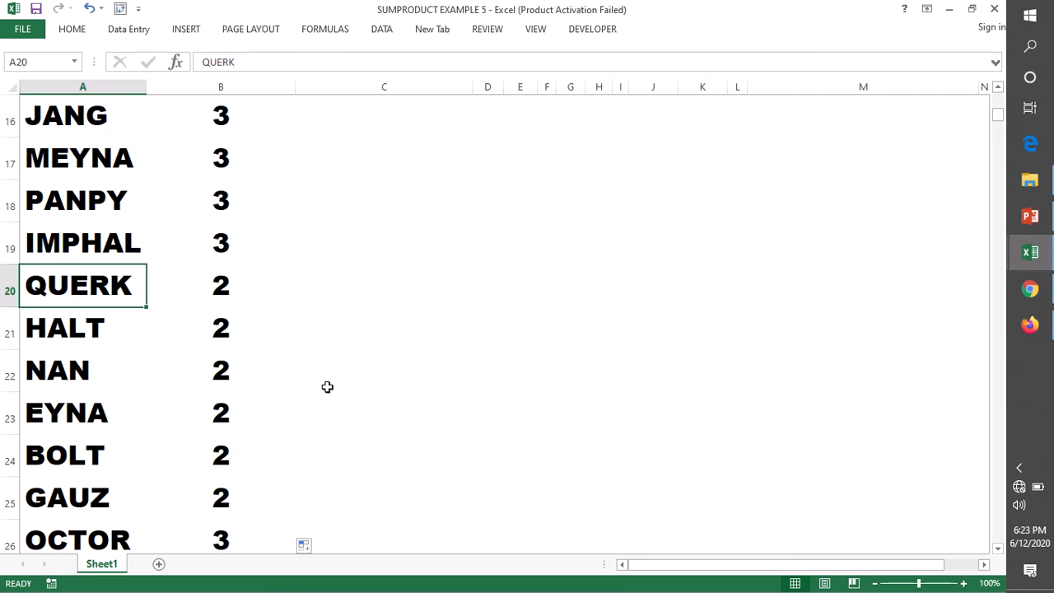
scroll(328, 384, up, 4)
scroll(328, 384, up, 2)
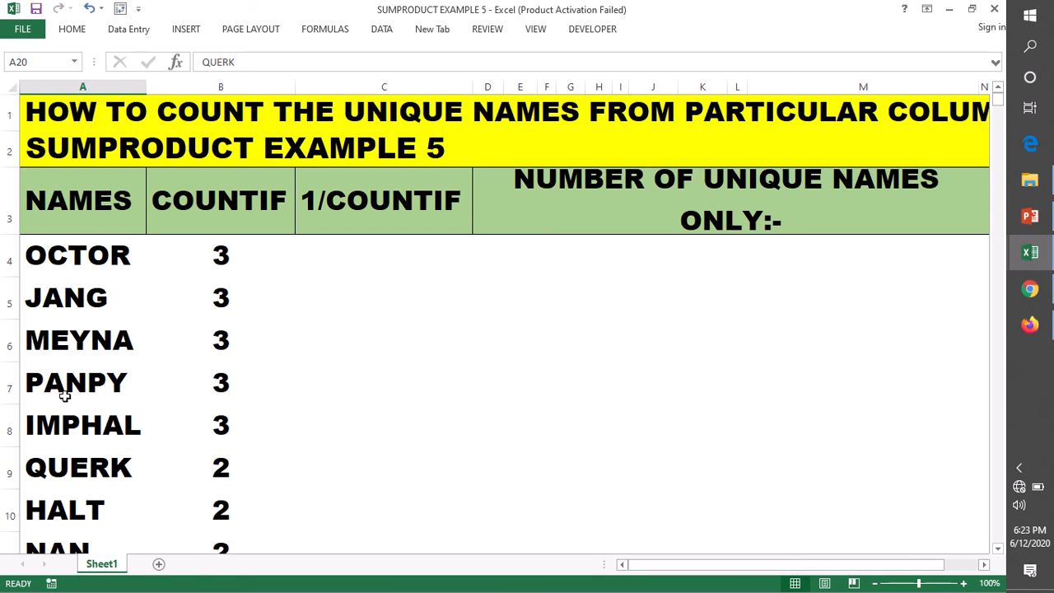
click(55, 474)
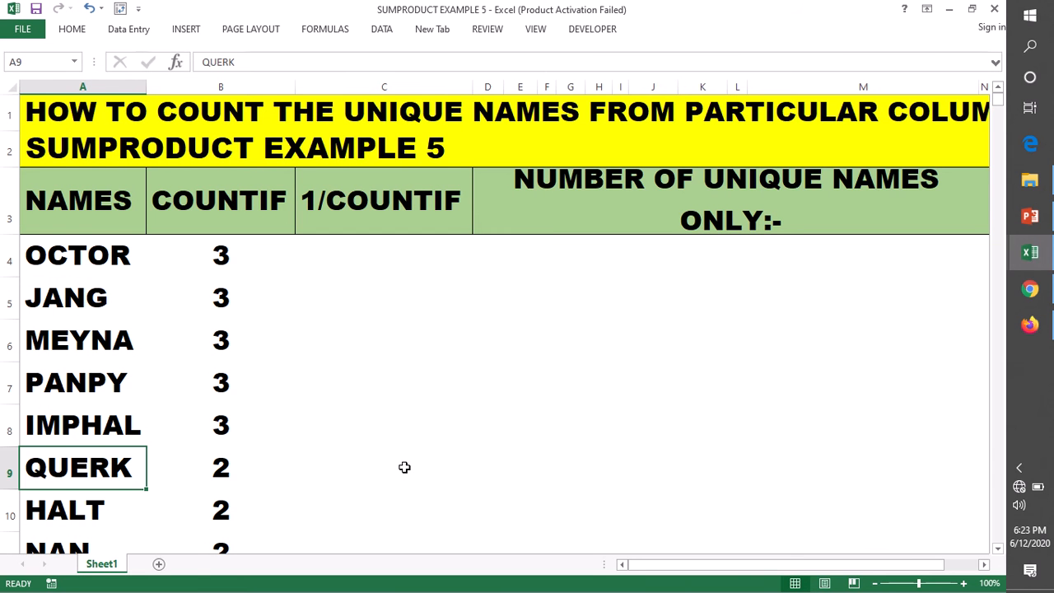
Compare the COUNTIF results in B4 and B9 and review the empty 1/COUNTIF column beside them.
click(216, 254)
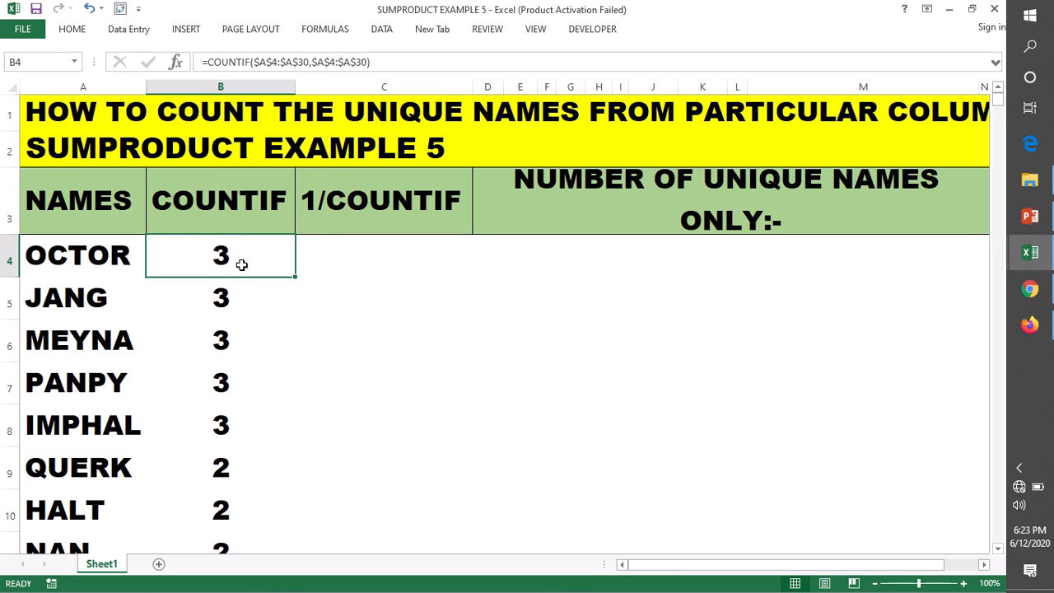
click(237, 465)
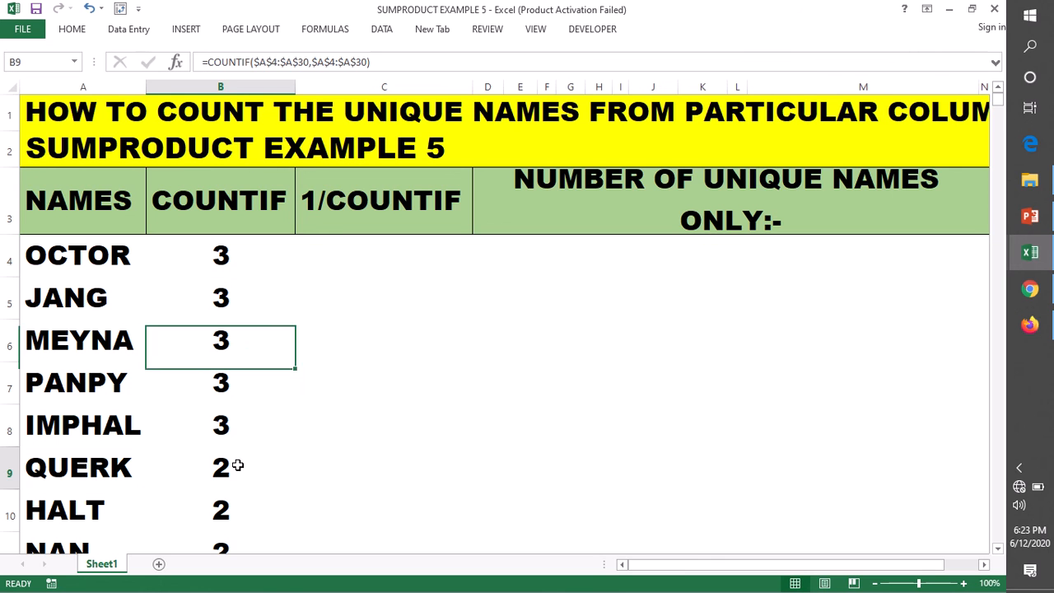
click(244, 247)
click(186, 196)
click(365, 211)
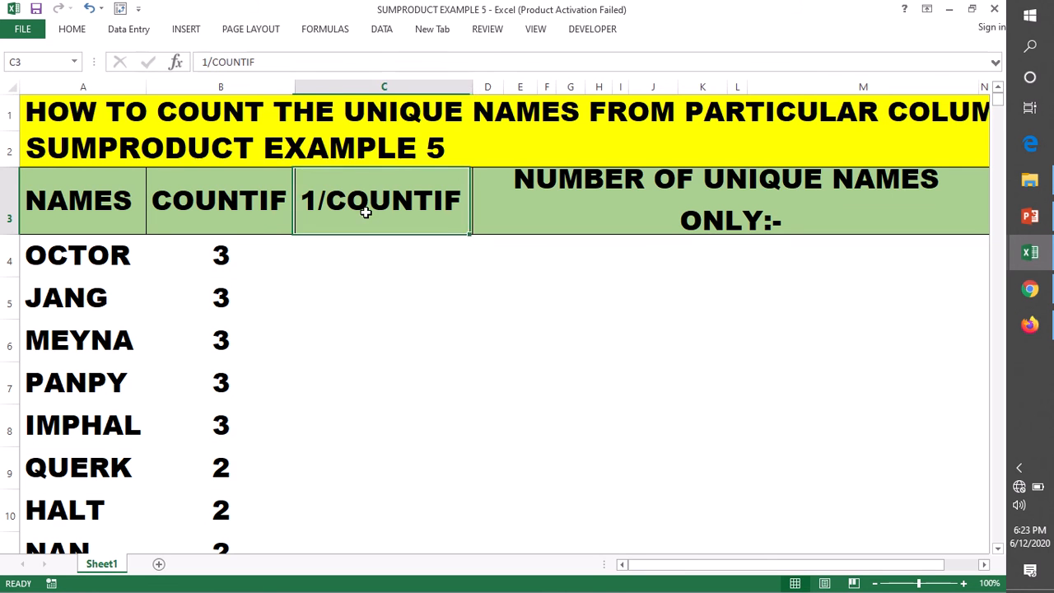
click(352, 266)
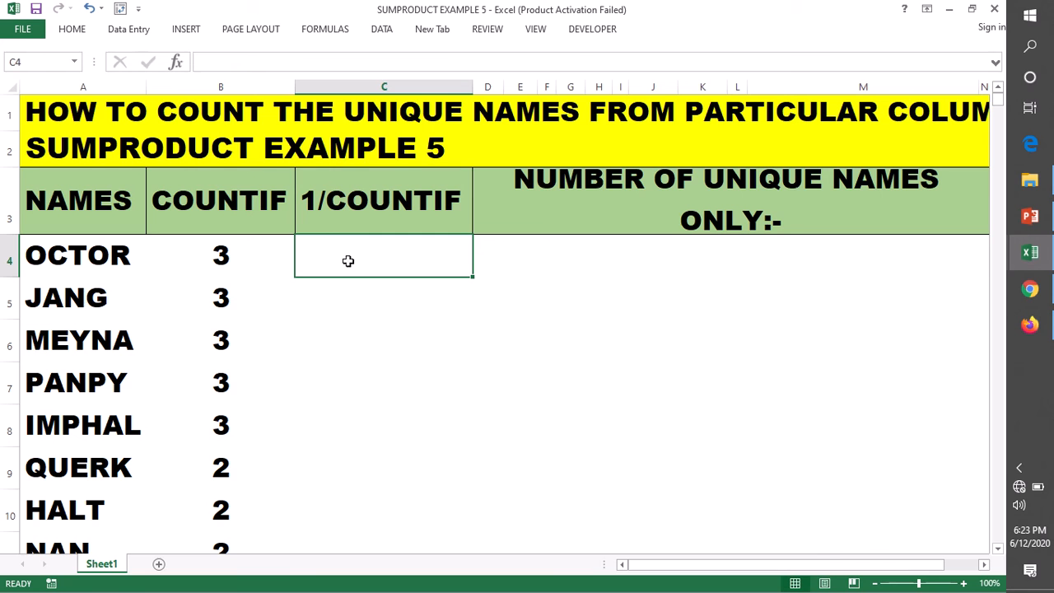
click(214, 254)
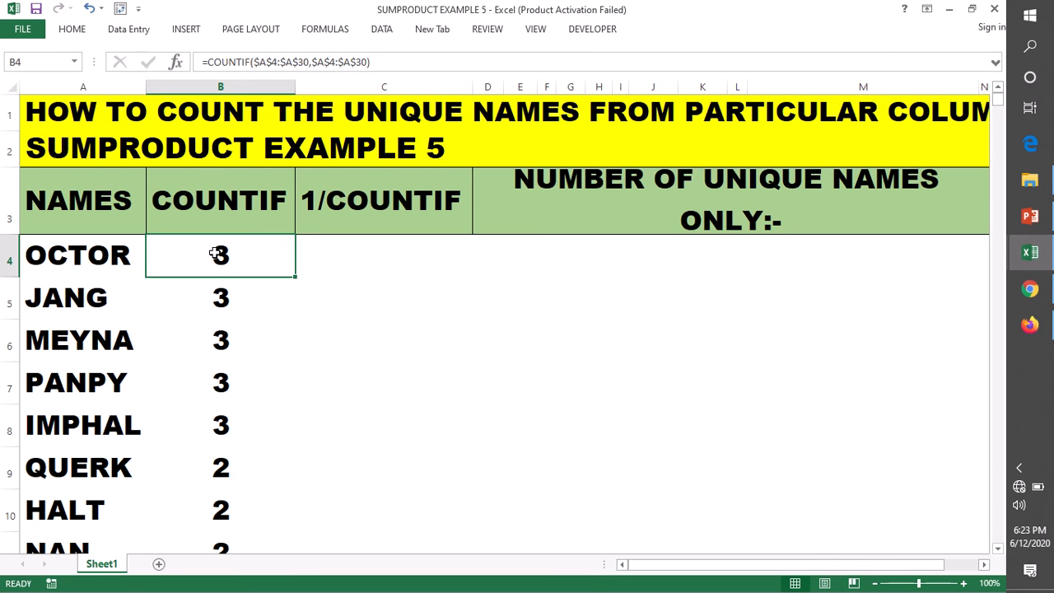
click(216, 466)
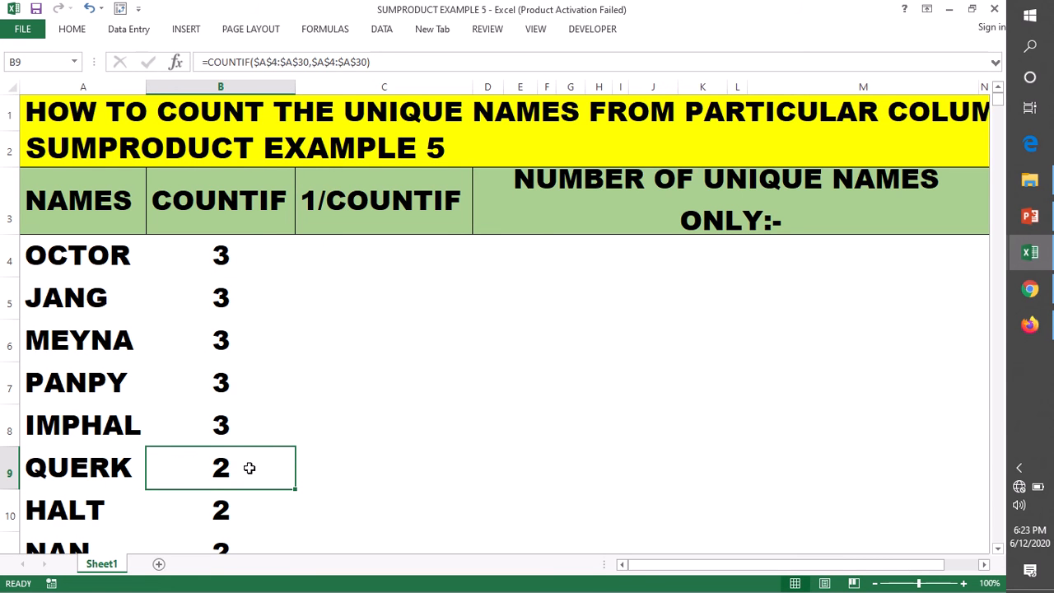
scroll(320, 387, down, 1)
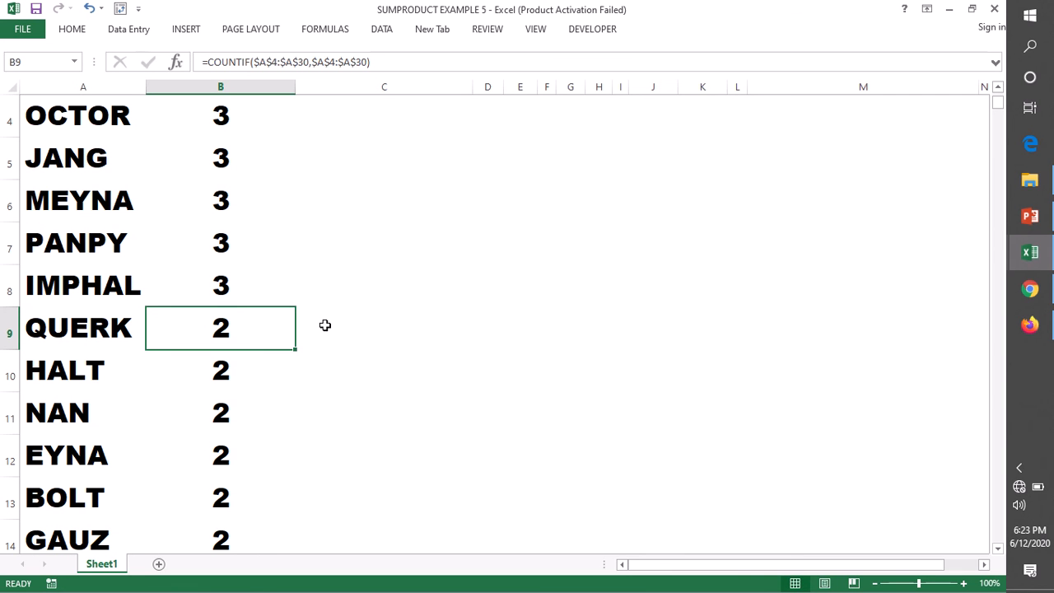
scroll(336, 296, up, 1)
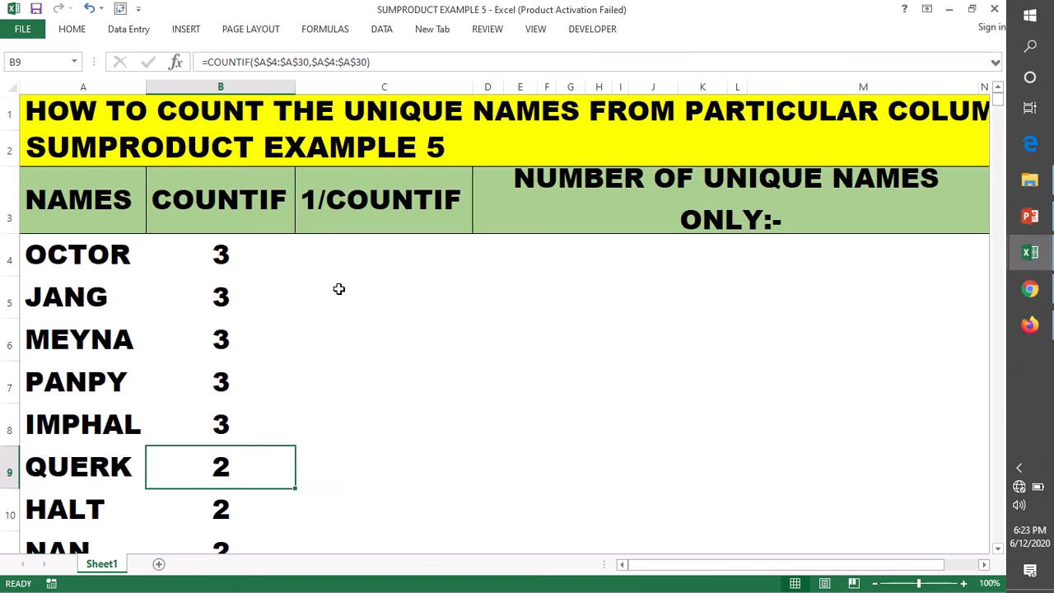
Enter =1/B4 in C4 and fill the formula down the 1/COUNTIF column.
click(342, 256)
text(=)
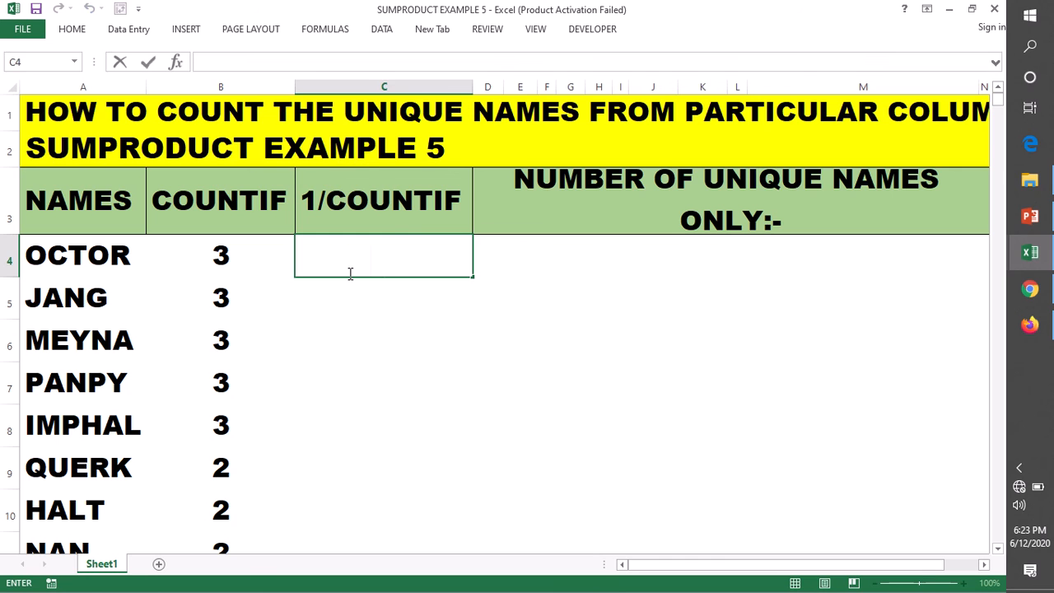
text(1/)
click(252, 258)
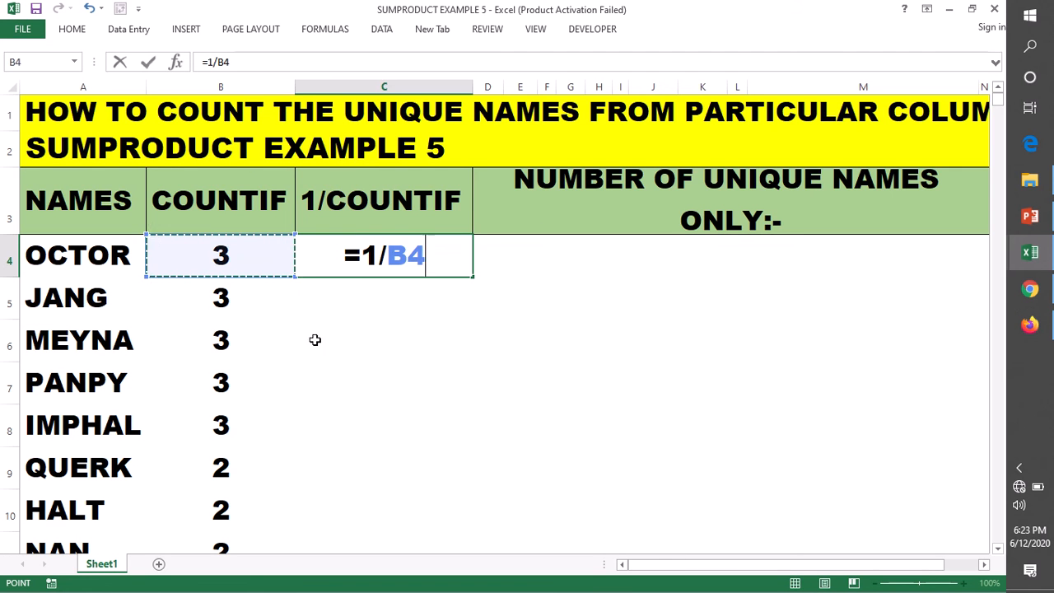
key(Return)
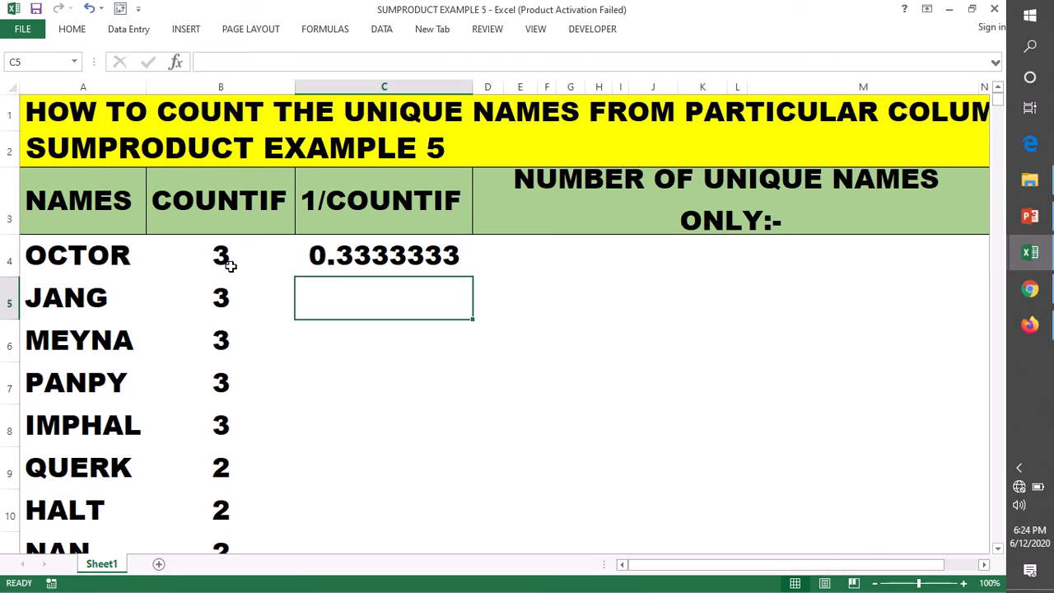
click(449, 242)
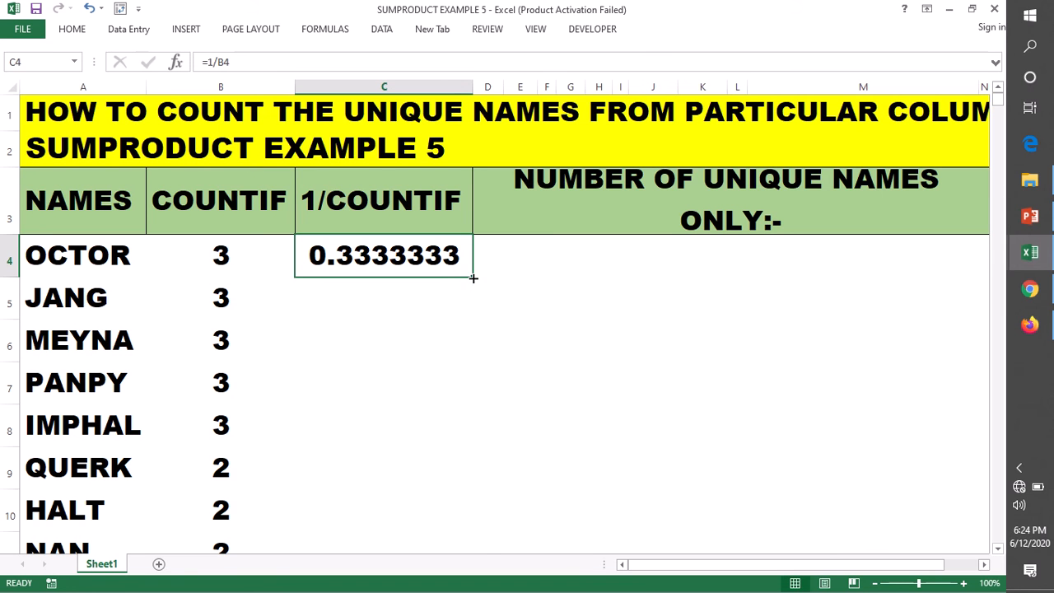
double_click(472, 279)
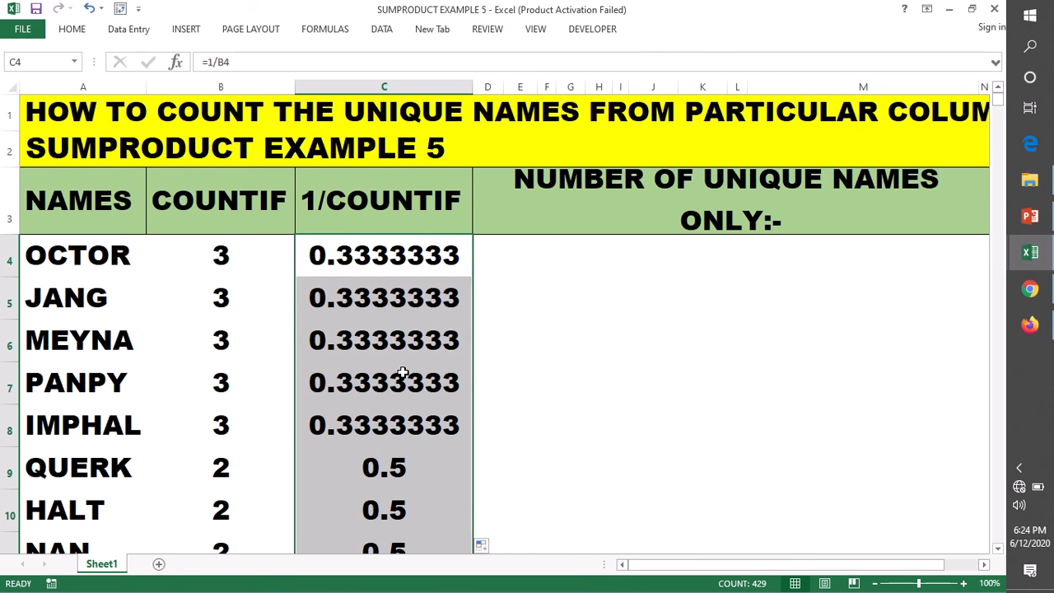
Compare the 1/COUNTIF results in C4 and C9 with the counts in B4 and B9.
scroll(395, 378, down, 1)
click(194, 336)
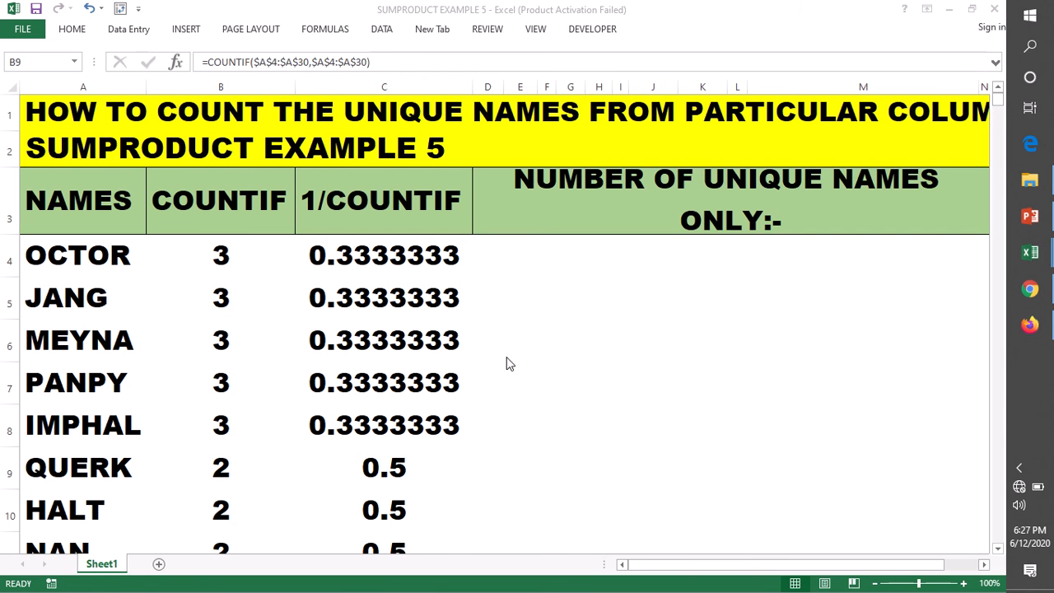
click(339, 255)
click(221, 253)
click(350, 247)
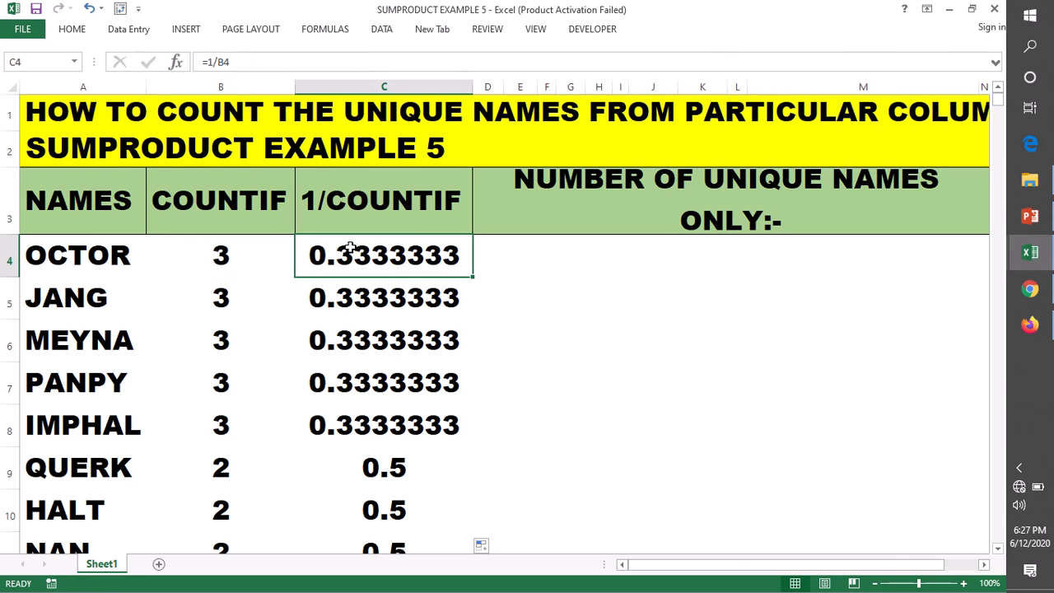
scroll(378, 383, down, 1)
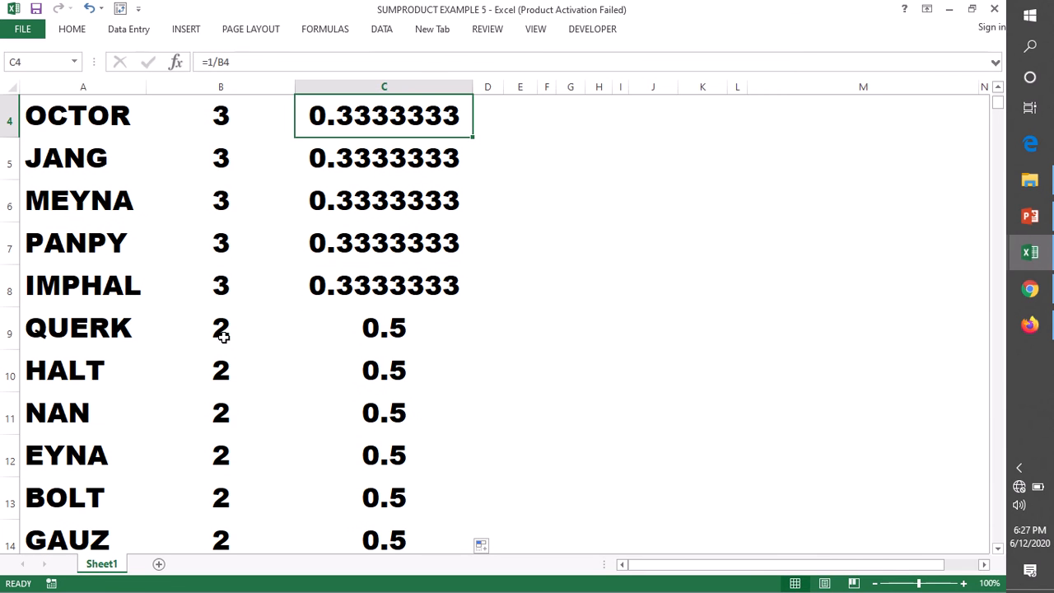
click(222, 336)
click(375, 334)
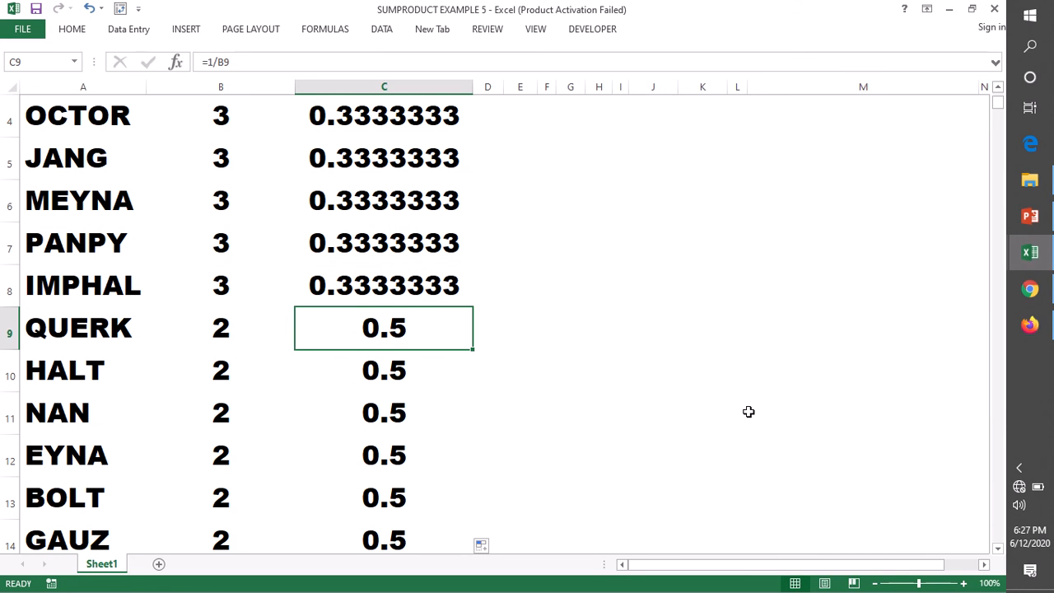
Start a SUMPRODUCT formula in the merged cell D4 under the NUMBER OF UNIQUE NAMES ONLY heading.
scroll(747, 412, up, 1)
click(556, 338)
double_click(556, 338)
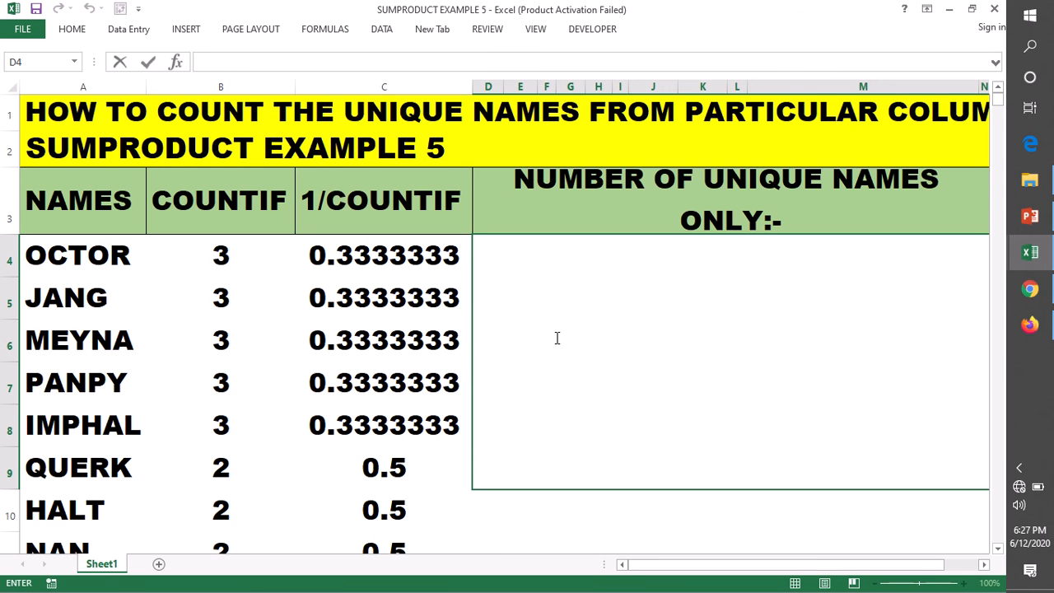
text(=SU)
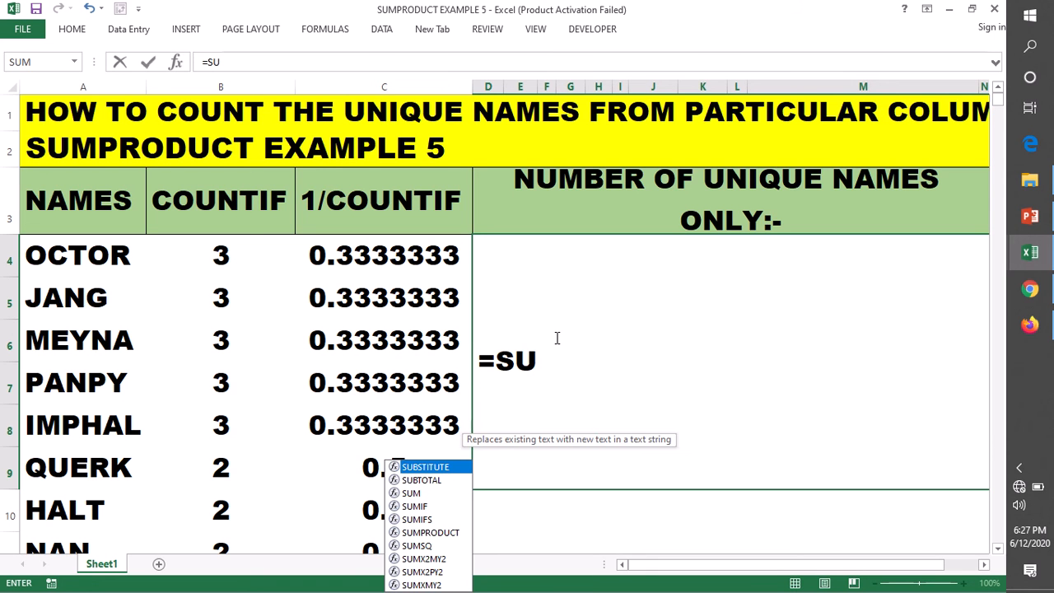
text(MPR)
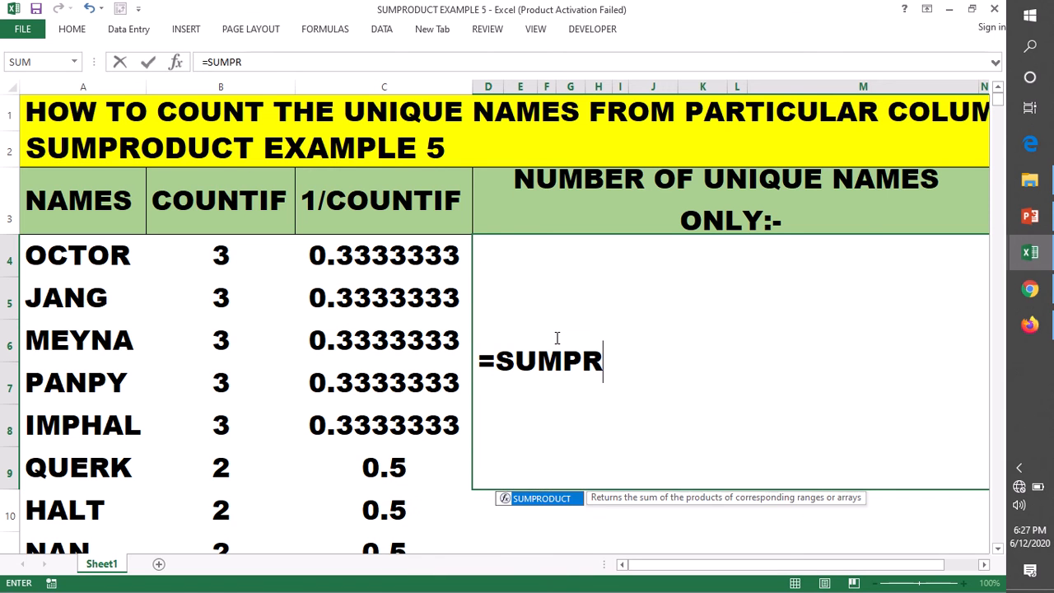
key(Tab)
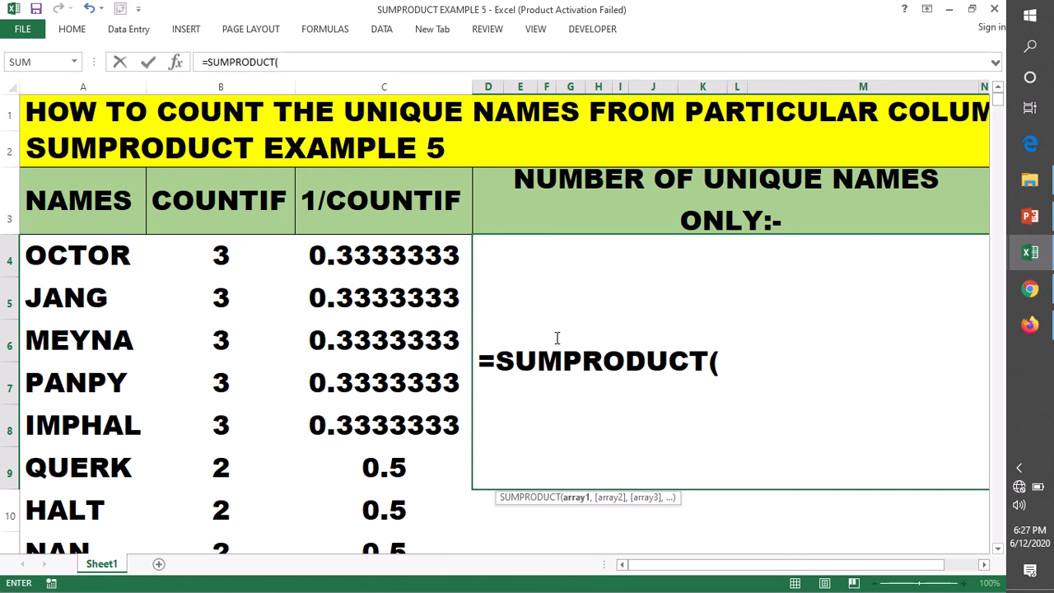
Add 1/COUNTIF inside the SUMPRODUCT formula in D4, with A4:A30 as the COUNTIF range.
text(1/COUN)
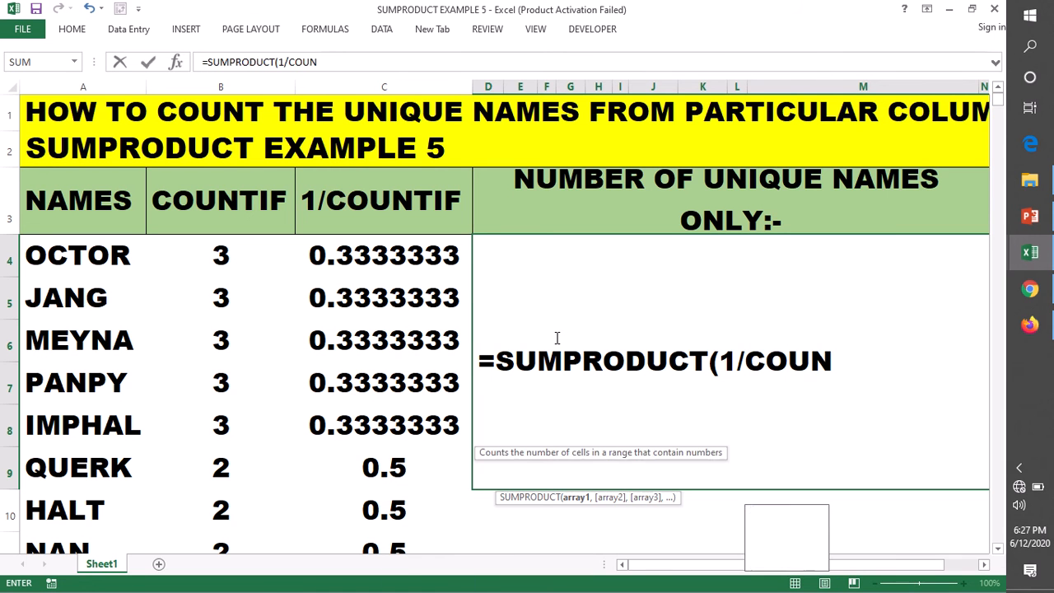
text(TIF)
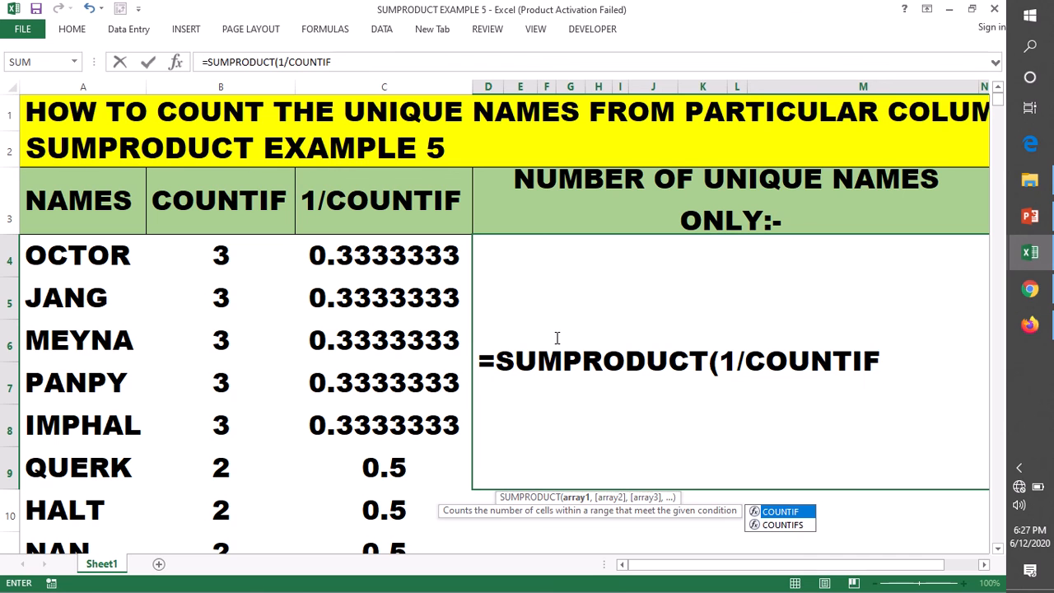
key(Tab)
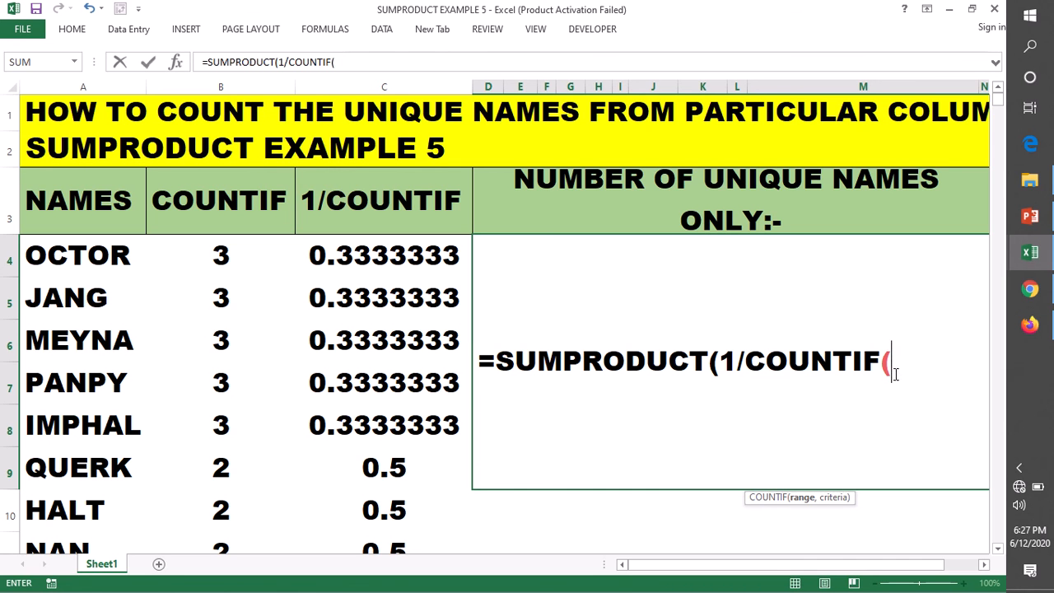
text(A4:)
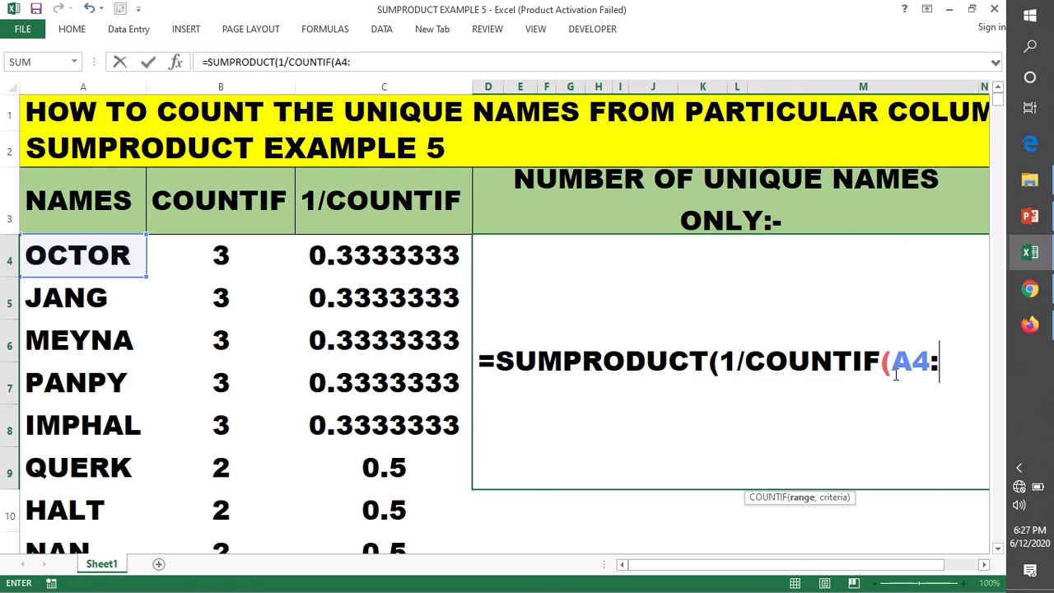
text(A30)
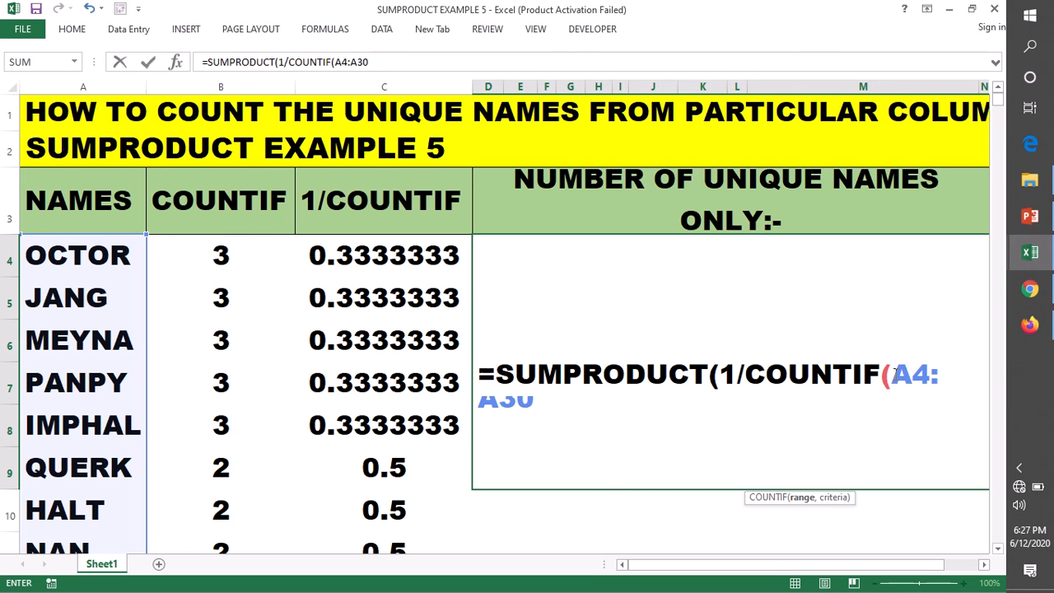
text())
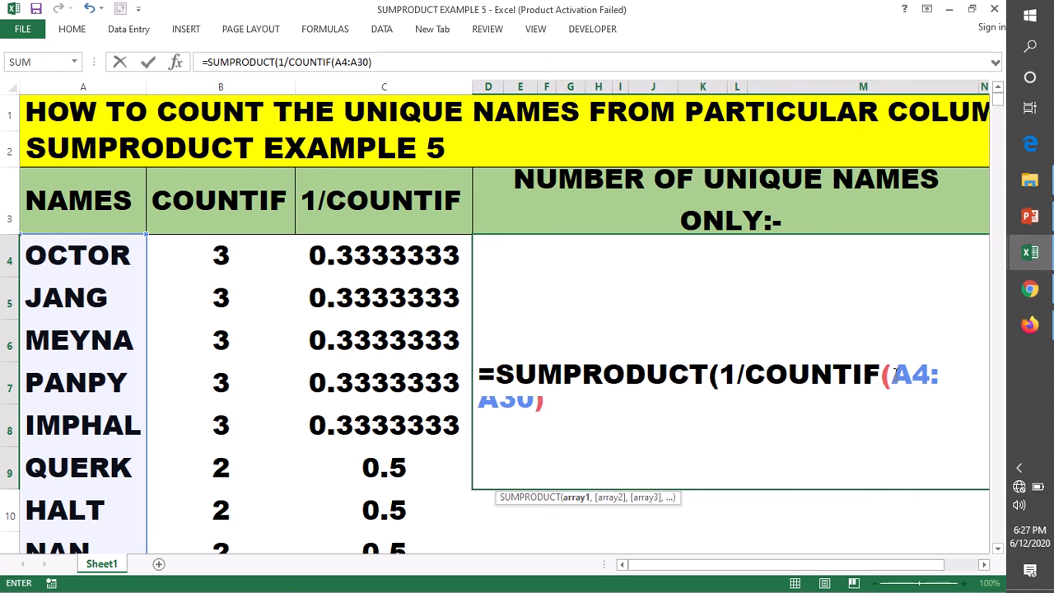
key(BackSpace)
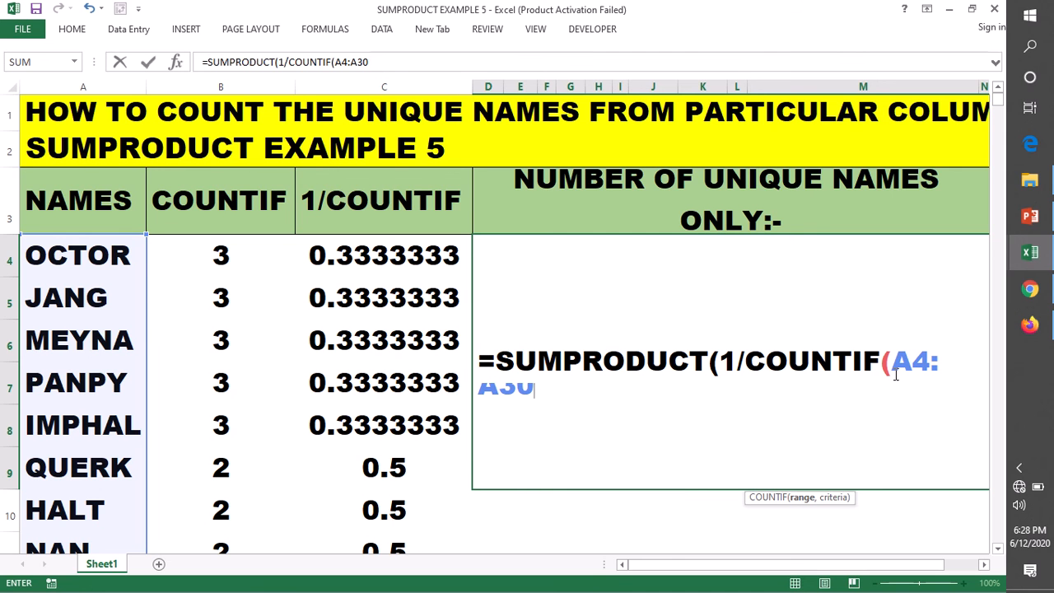
Use A4:A30 as the COUNTIF criteria as well and close both brackets of the formula.
text(,)
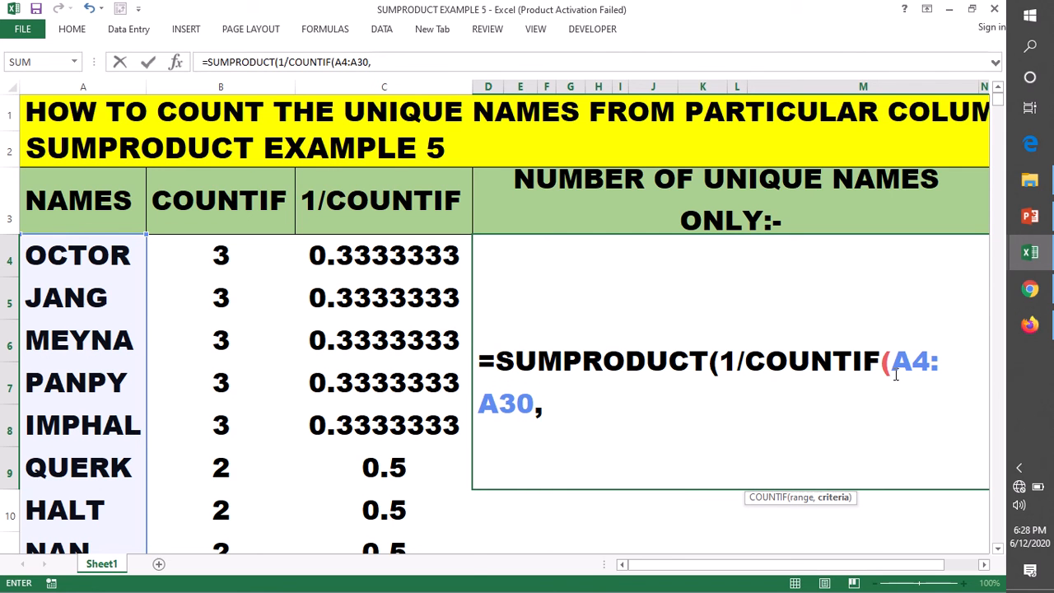
text(A4)
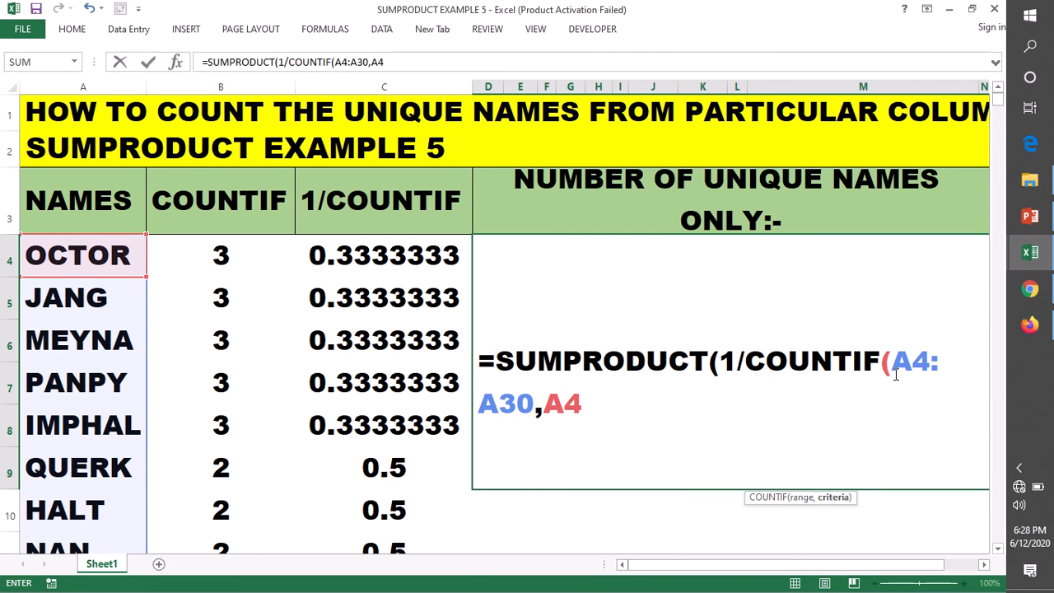
text(:A30)
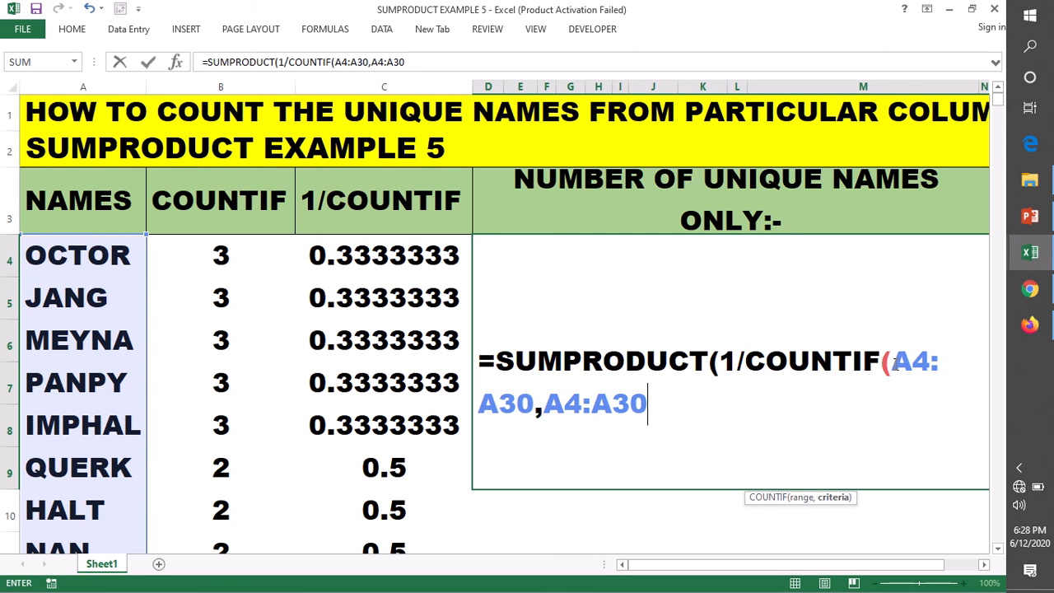
click(652, 409)
text()))
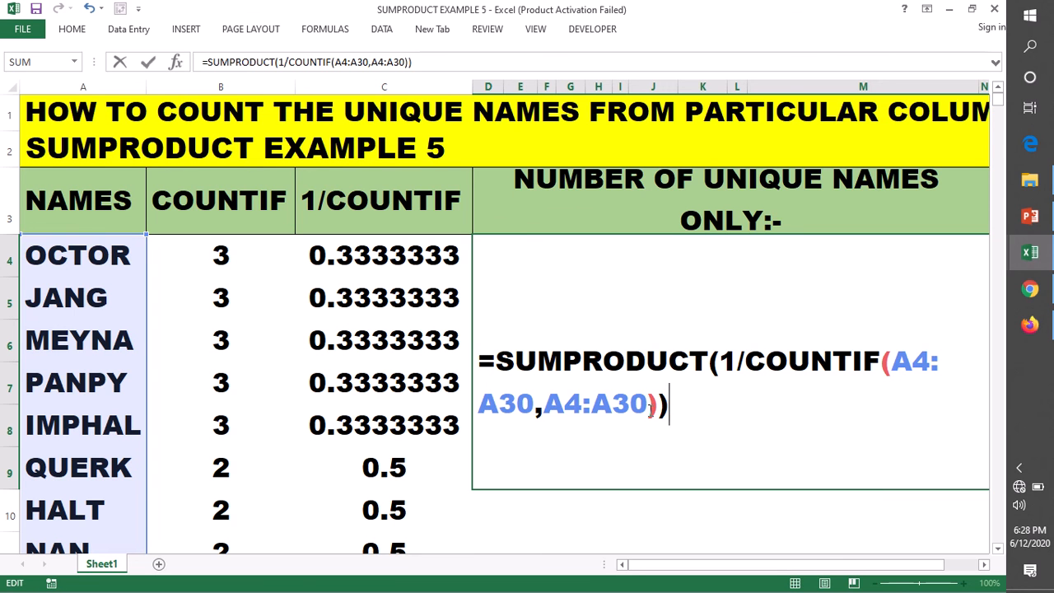
Evaluate only the COUNTIF(A4:A30,A4:A30) part of the formula in place, then restore it.
drag(744, 362, 933, 388)
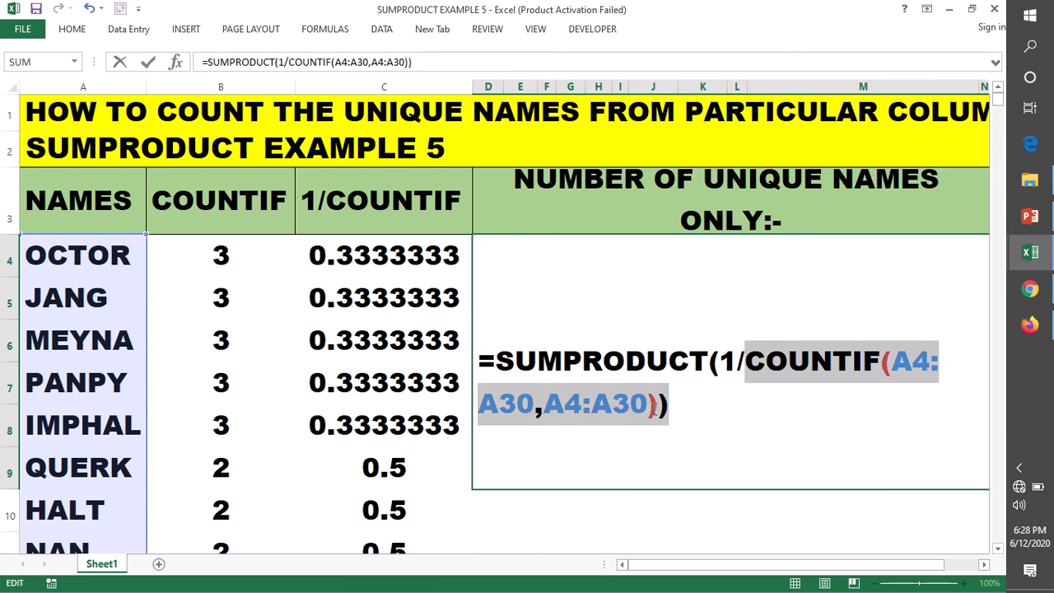
drag(653, 405, 655, 407)
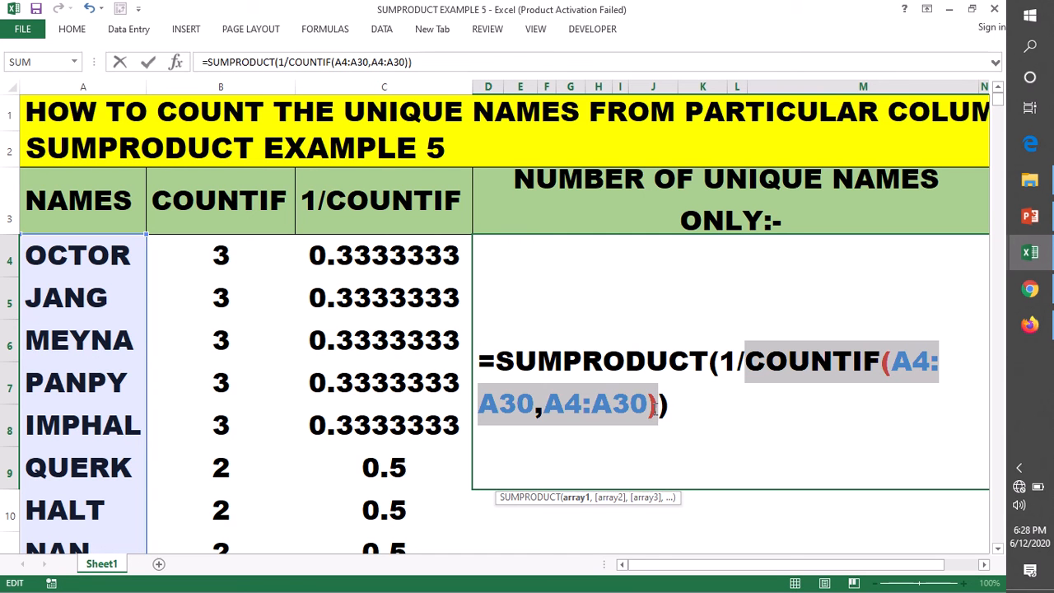
key(F9)
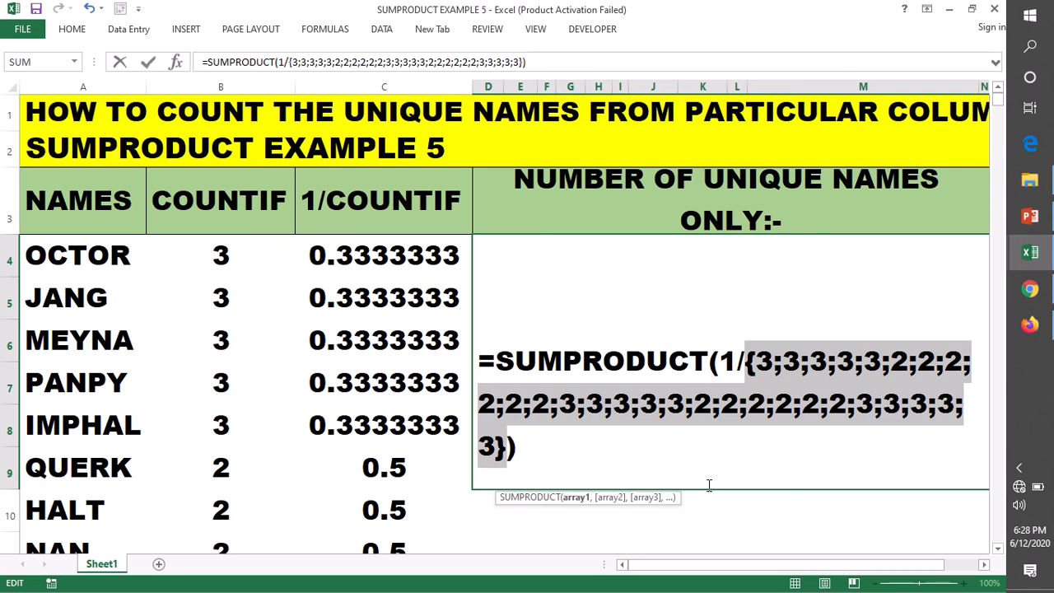
key(ctrl+z)
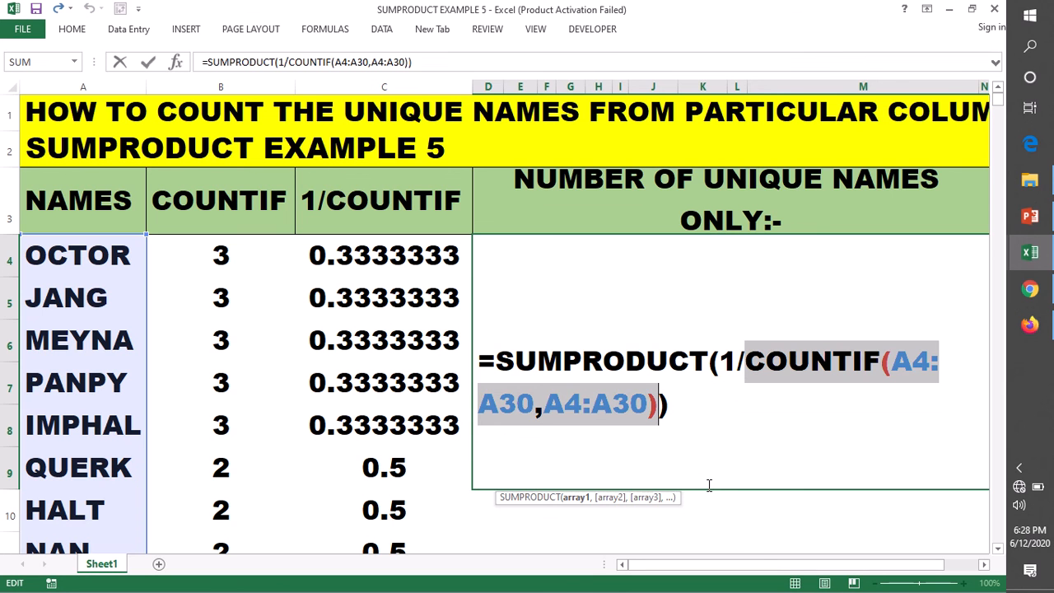
Commit =SUMPRODUCT(1/COUNTIF(A4:A30,A4:A30)) in D4 and select its result cell.
key(Escape)
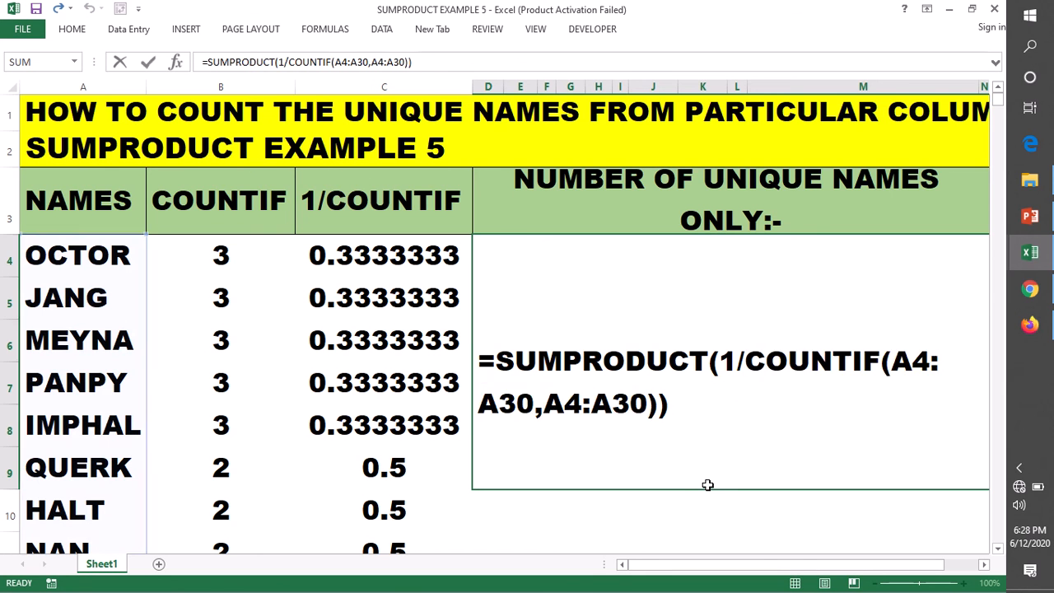
key(Return)
click(504, 362)
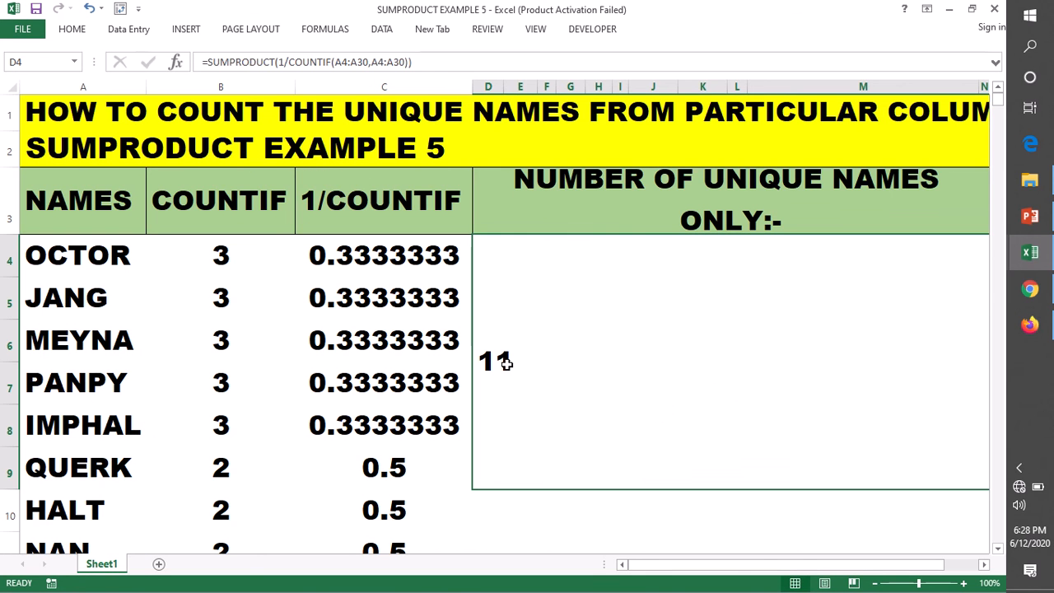
Reopen the D4 formula, examine the array of counts that its COUNTIF part returns, and restore the expression.
double_click(499, 362)
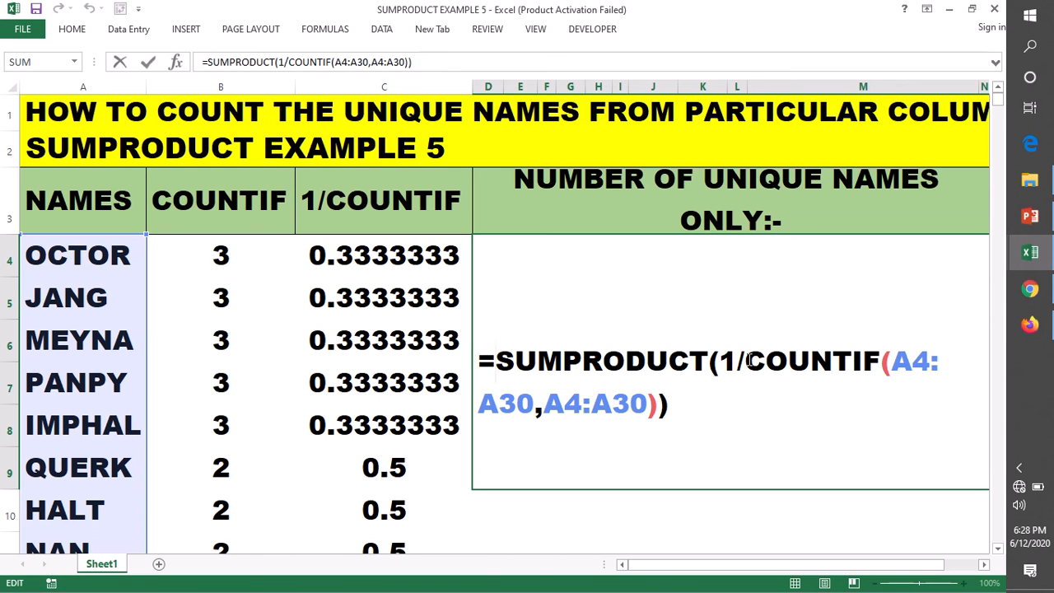
drag(744, 360, 781, 400)
drag(671, 405, 658, 404)
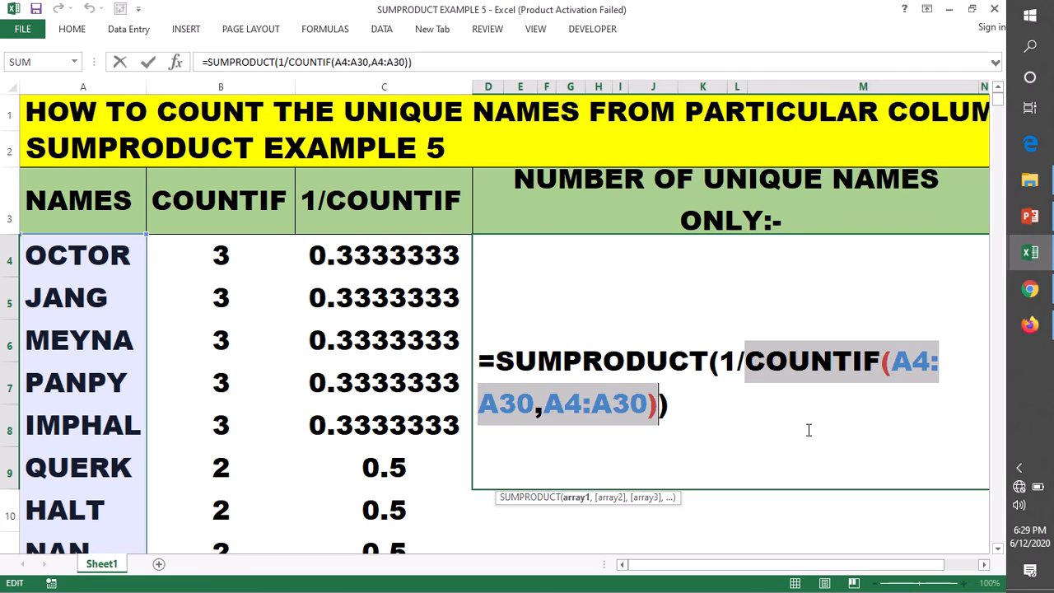
key(F9)
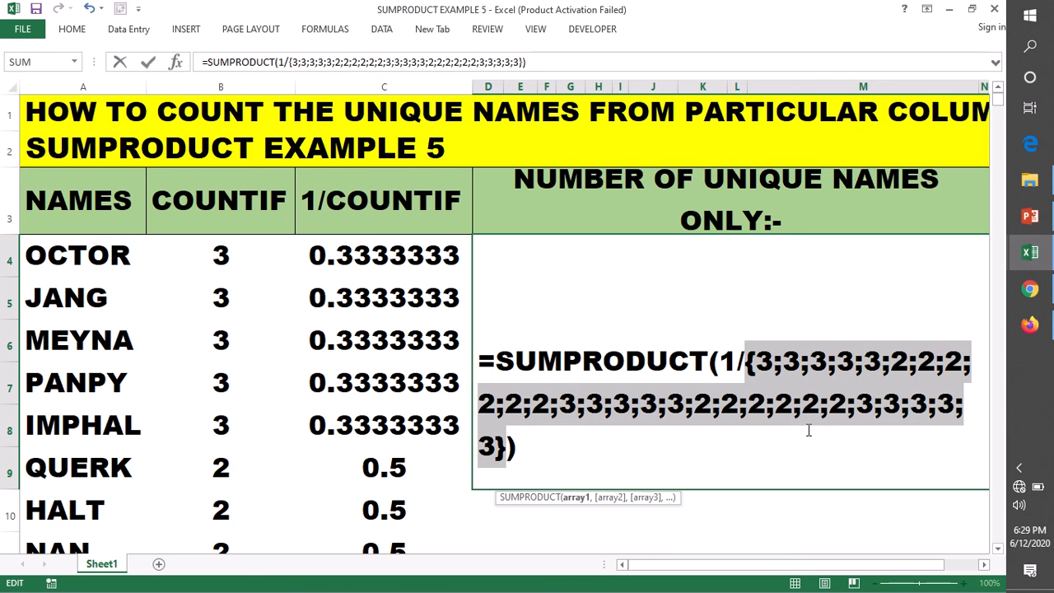
key(ctrl+z)
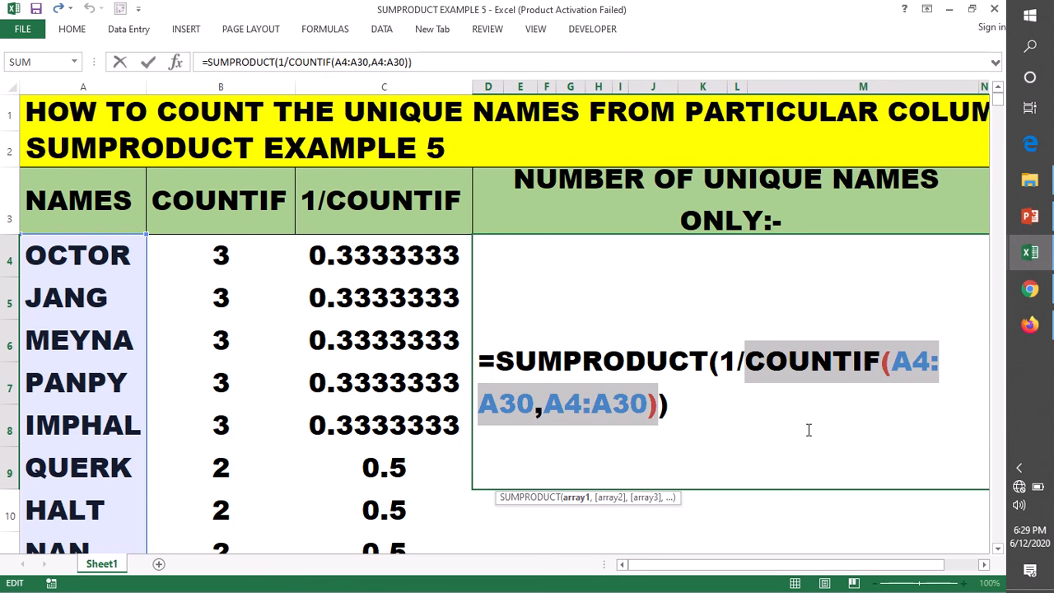
Examine the fractions that the whole 1/COUNTIF(A4:A30,A4:A30) argument returns, then restore the formula and close the cell.
drag(721, 362, 659, 406)
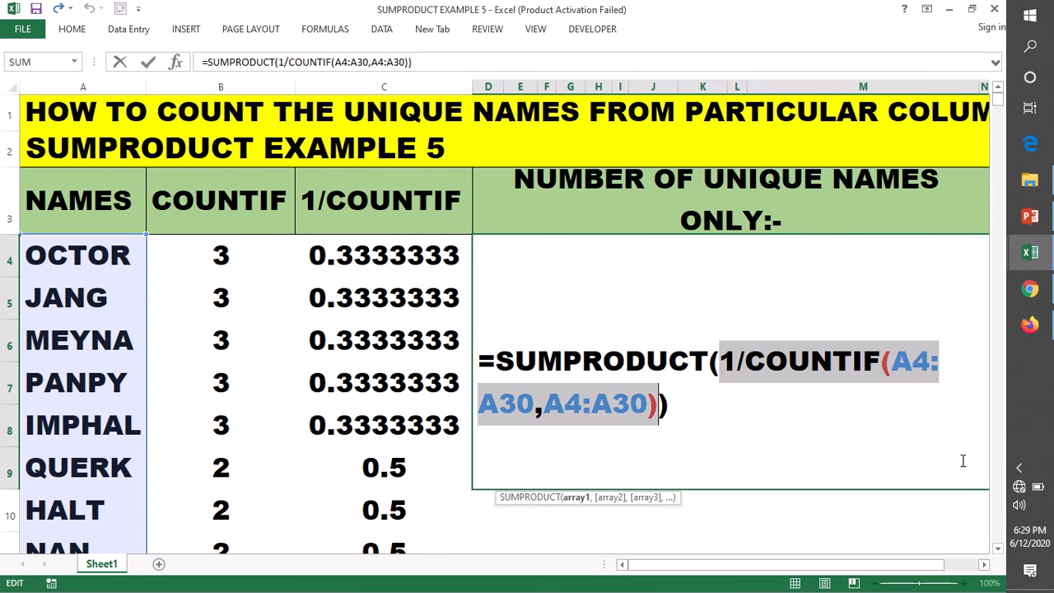
key(F9)
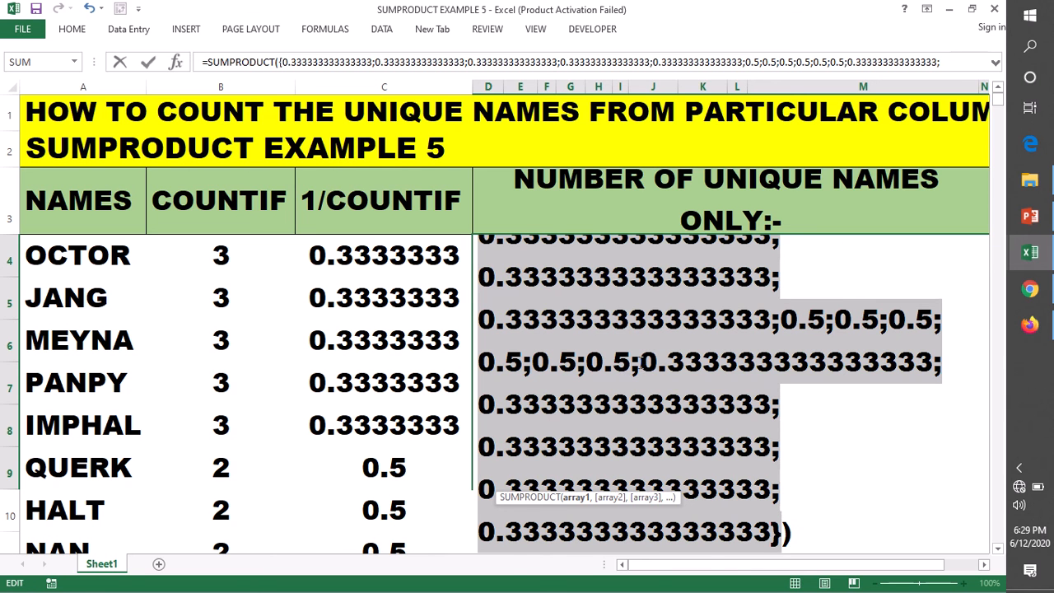
drag(640, 363, 671, 363)
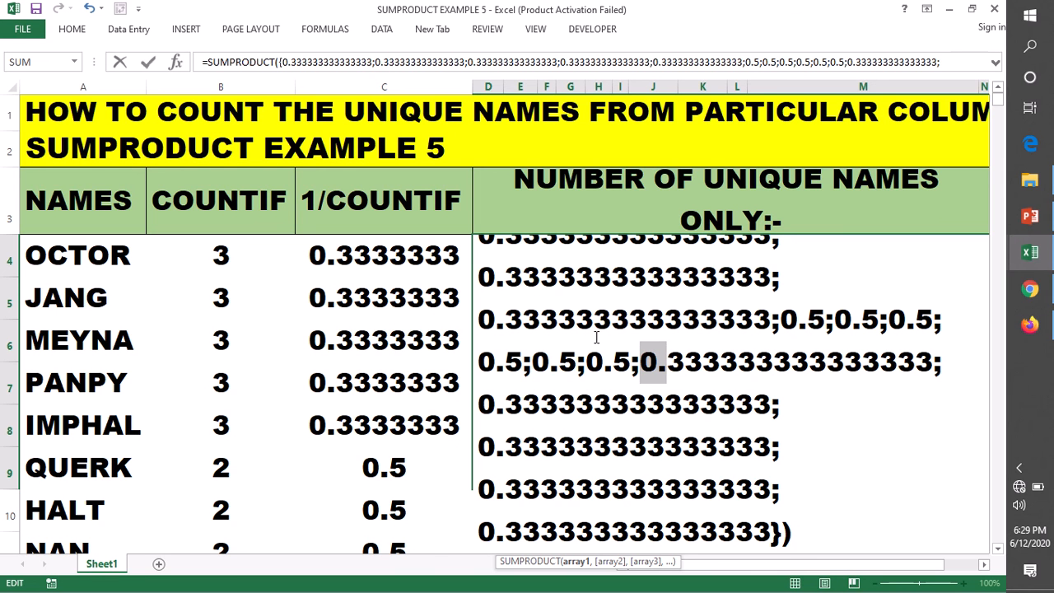
double_click(659, 375)
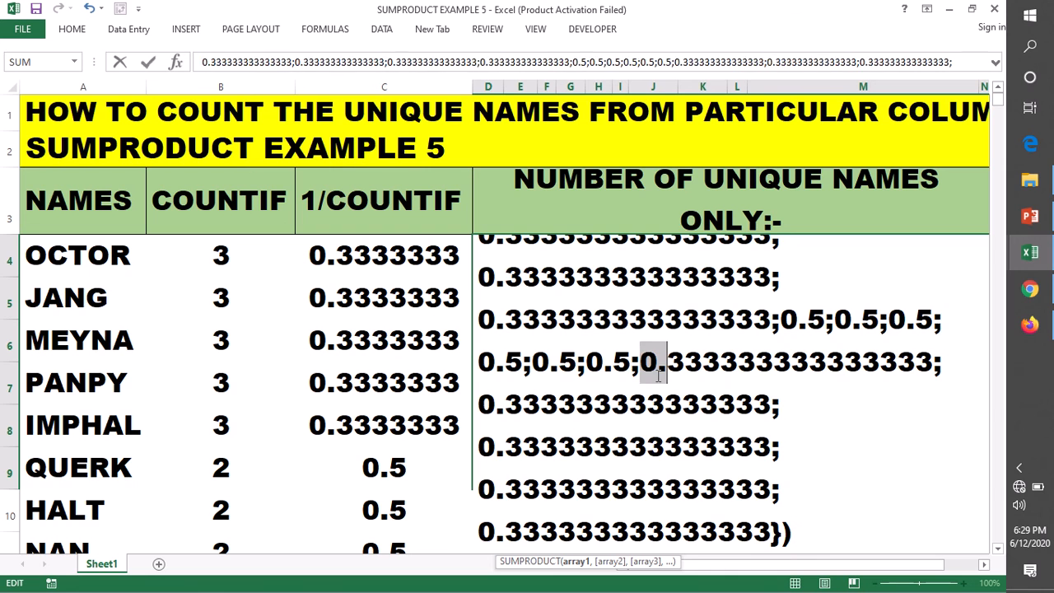
key(ctrl+z)
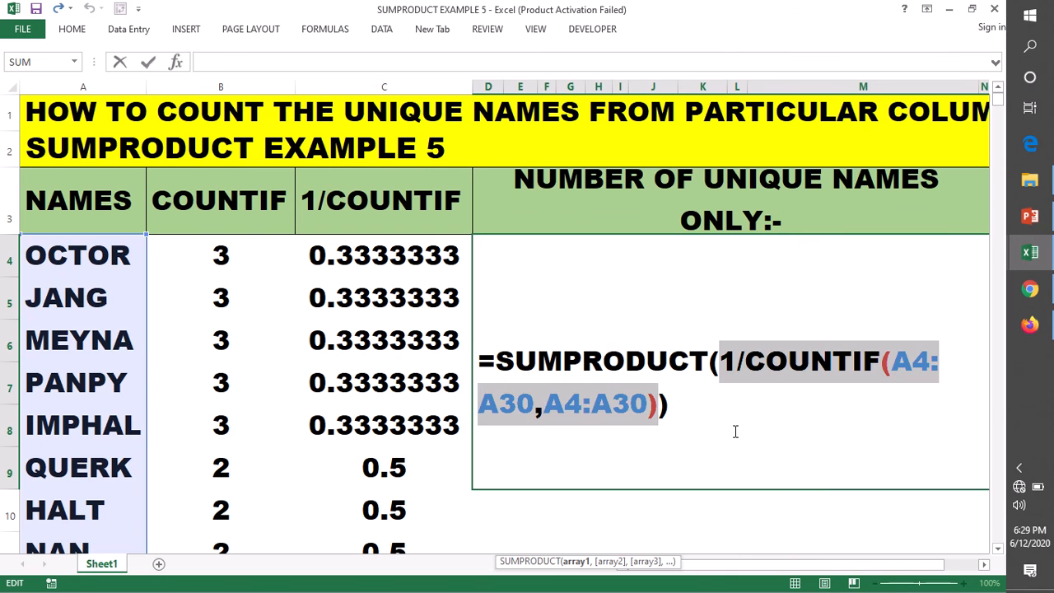
key(Return)
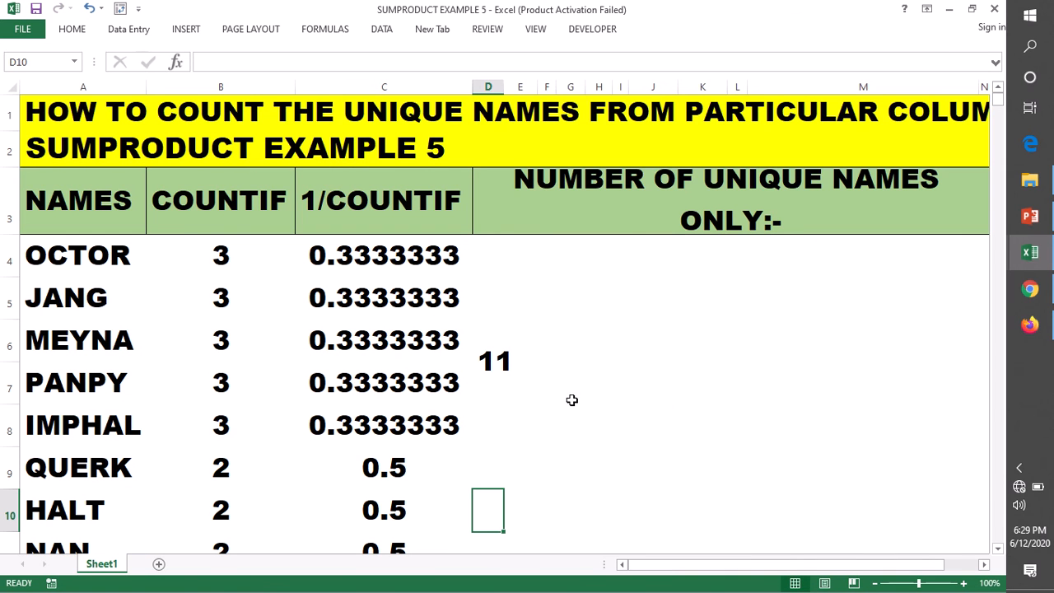
Extend both the COUNTIF range and criteria in the D4 formula to A4:A39.
double_click(494, 362)
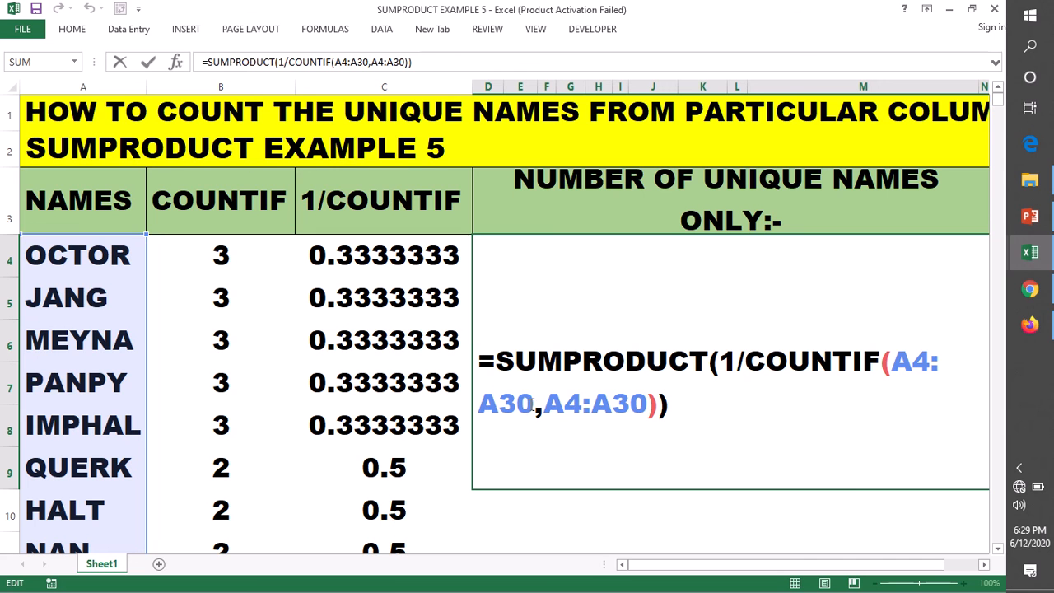
click(534, 403)
key(BackSpace)
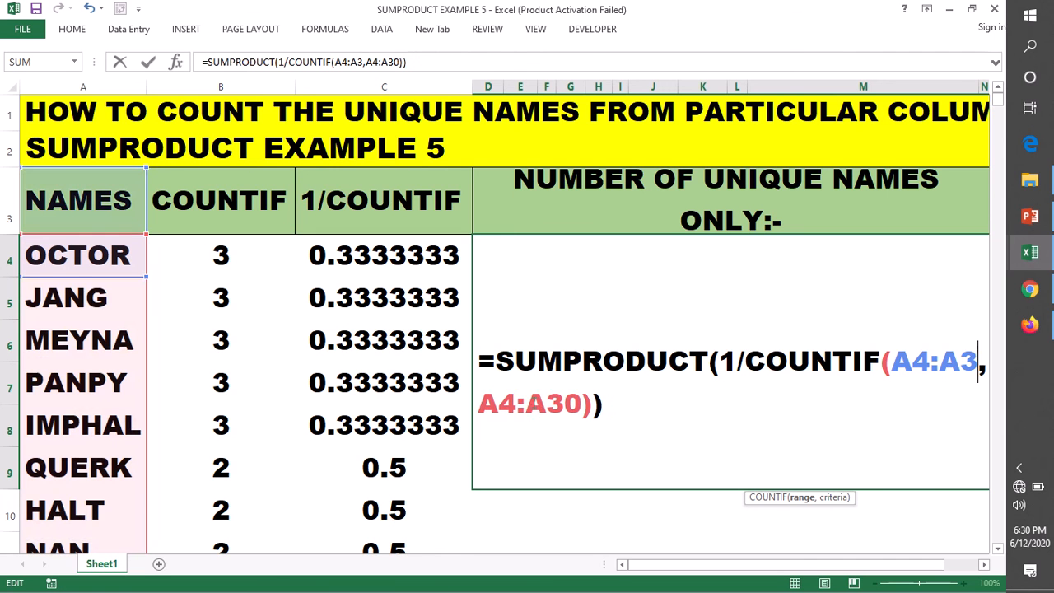
text(9)
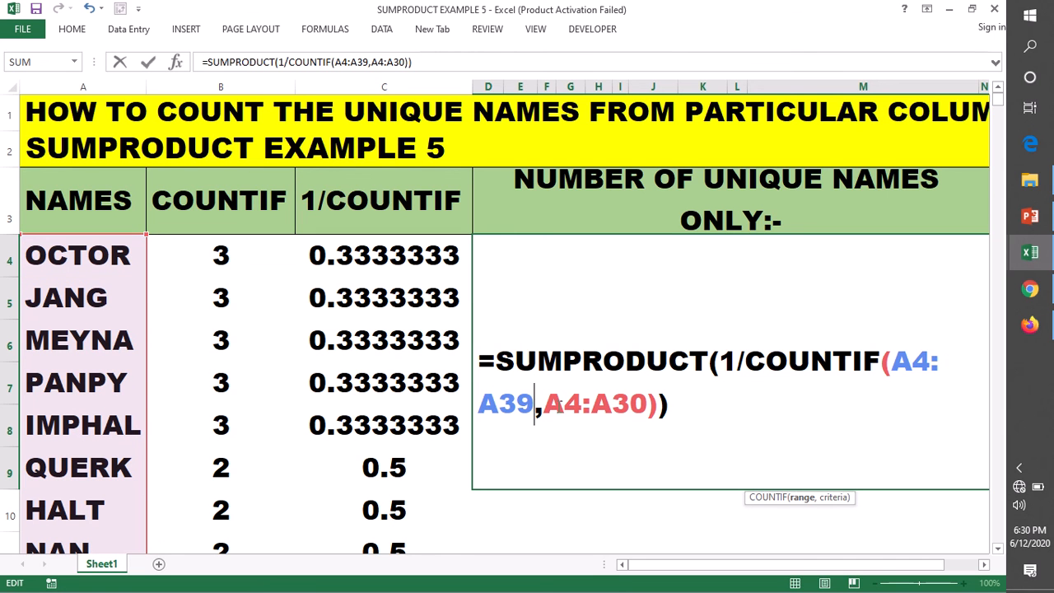
click(648, 403)
key(BackSpace)
text(9)
Evaluate the COUNTIF(A4:A39,A4:A39) part in place, restore it and commit the extended formula in D4.
drag(656, 403, 745, 362)
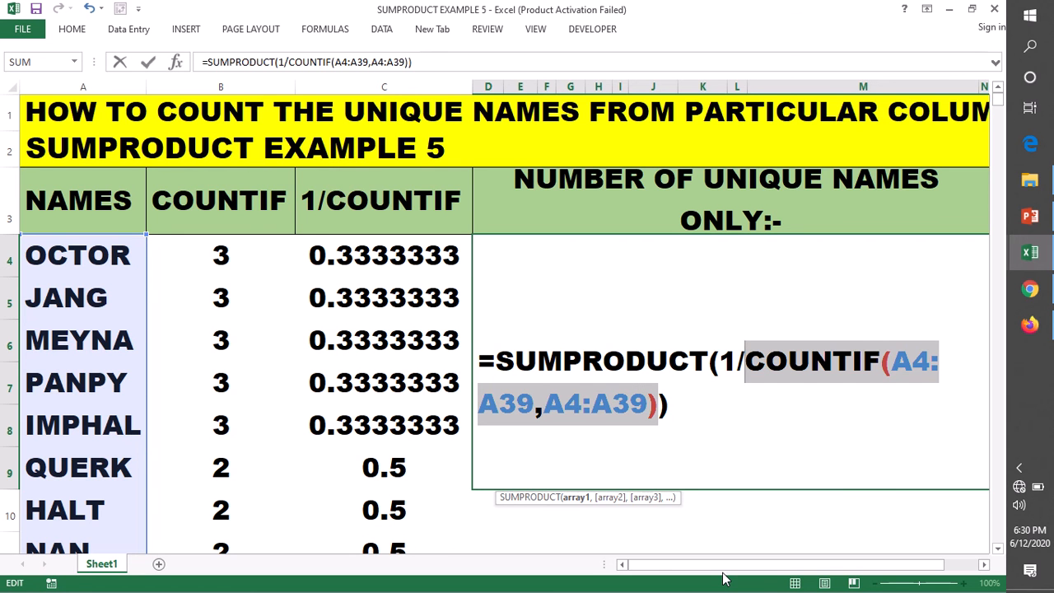
key(F9)
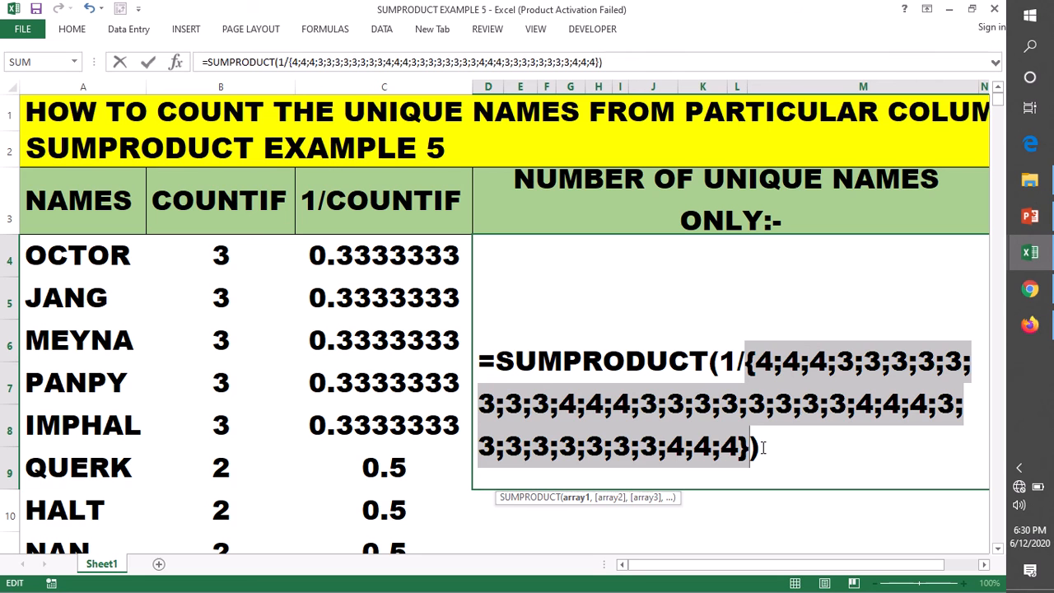
key(ctrl+z)
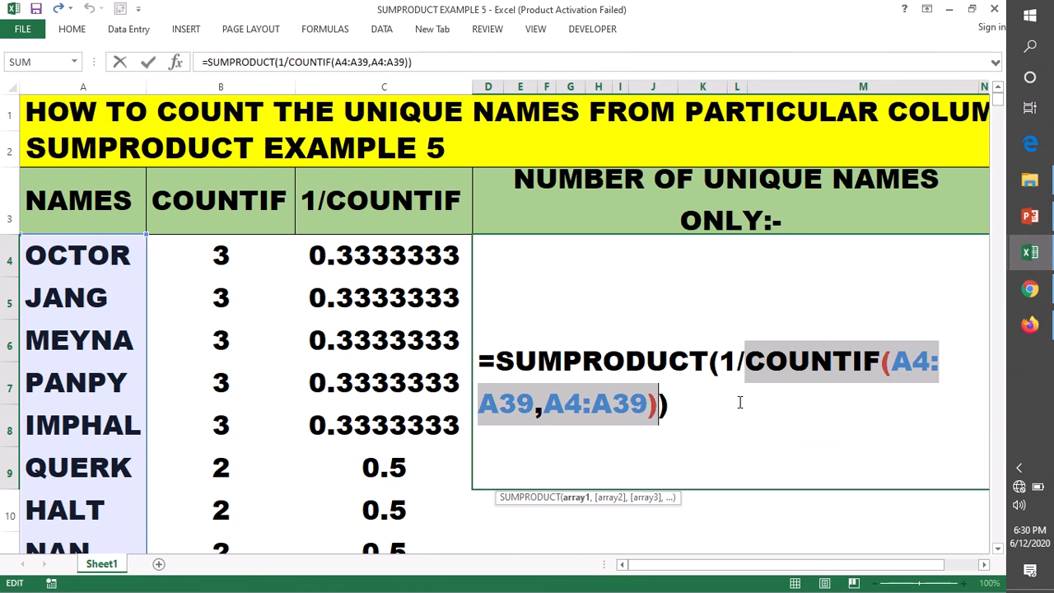
key(F9)
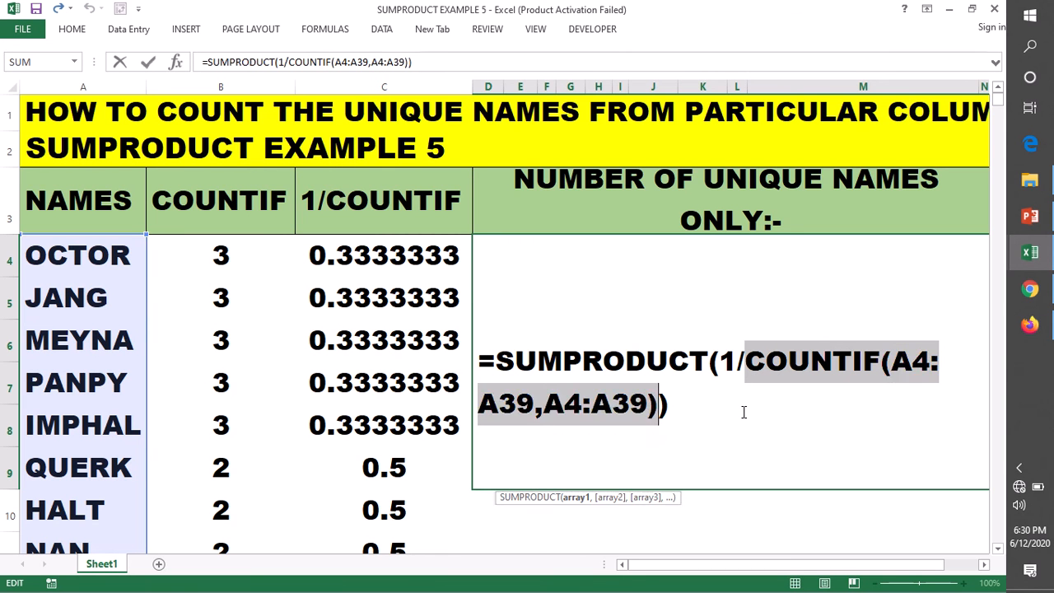
key(Return)
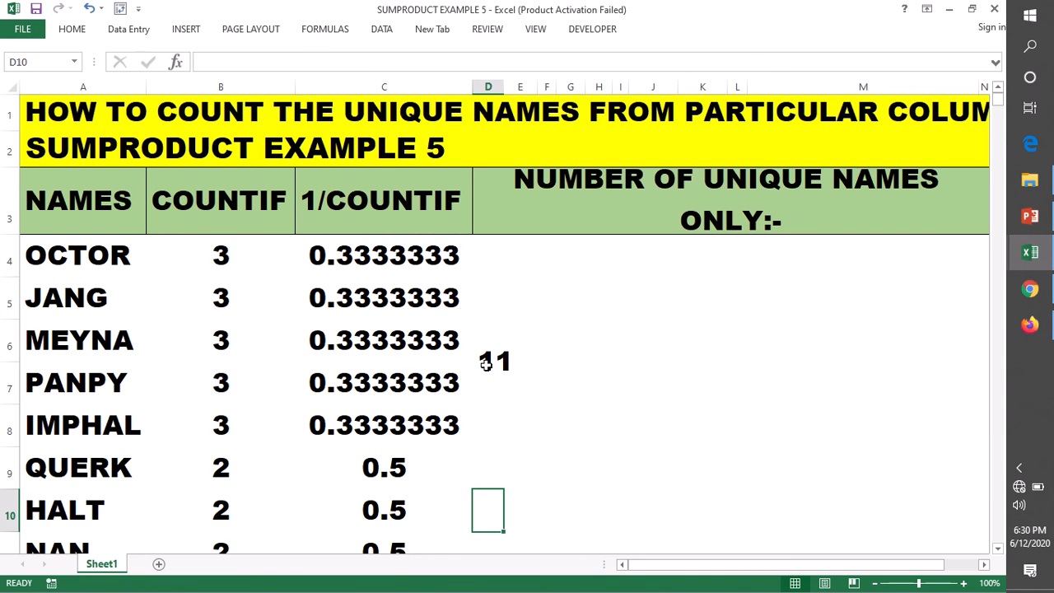
Evaluate the whole 1/COUNTIF(A4:A39,A4:A39) argument of the D4 formula in place, restore the expression and commit the cell.
double_click(486, 364)
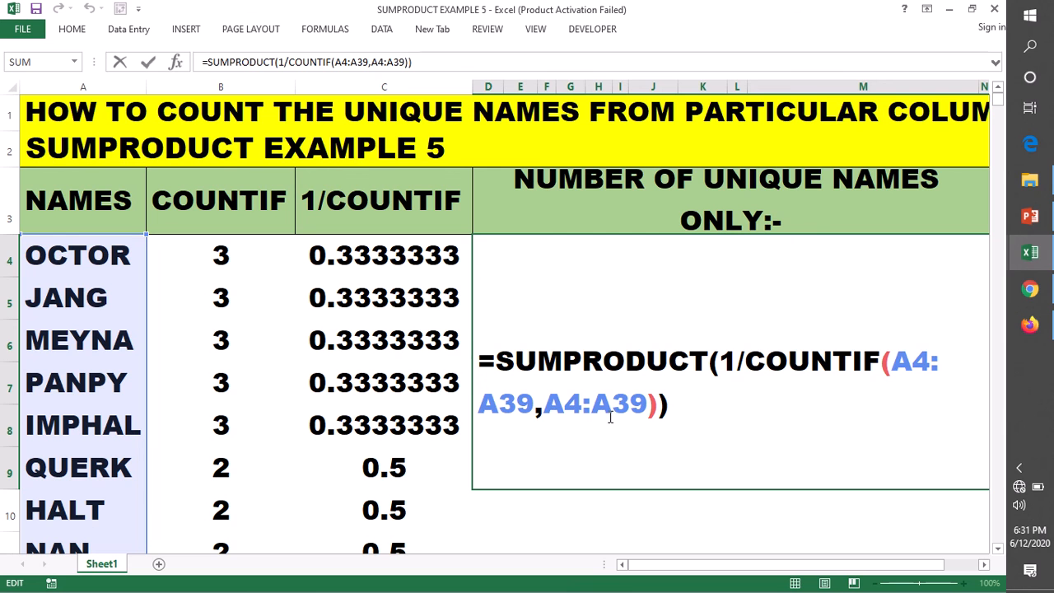
drag(721, 362, 660, 409)
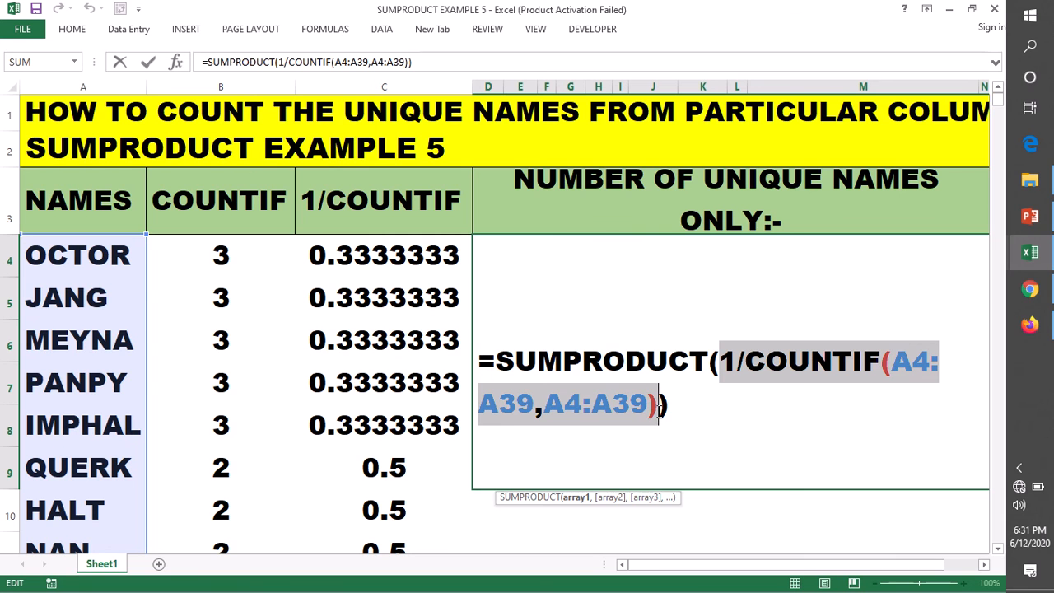
key(F9)
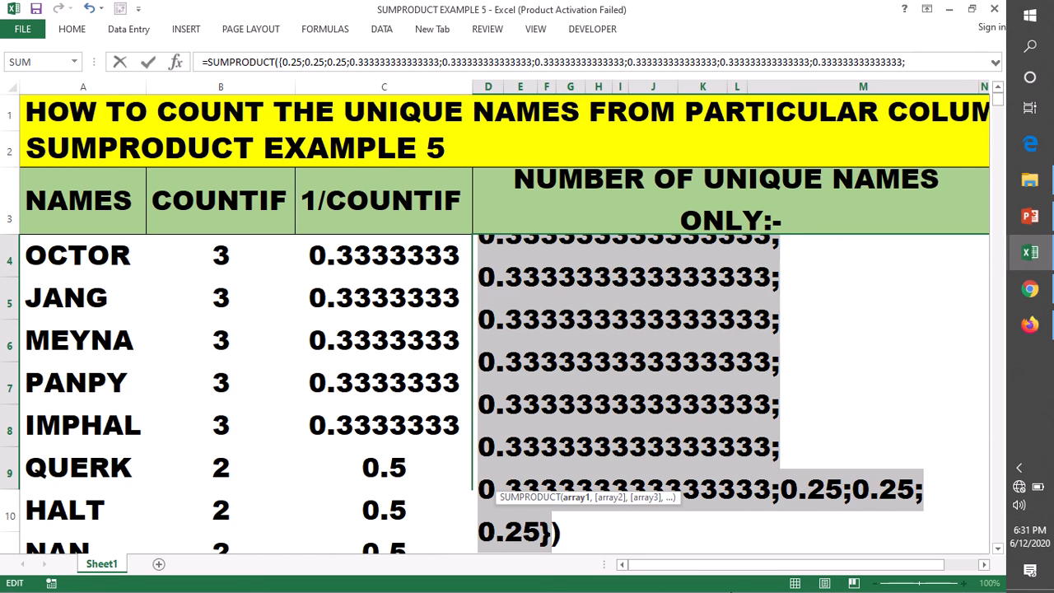
key(ctrl+z)
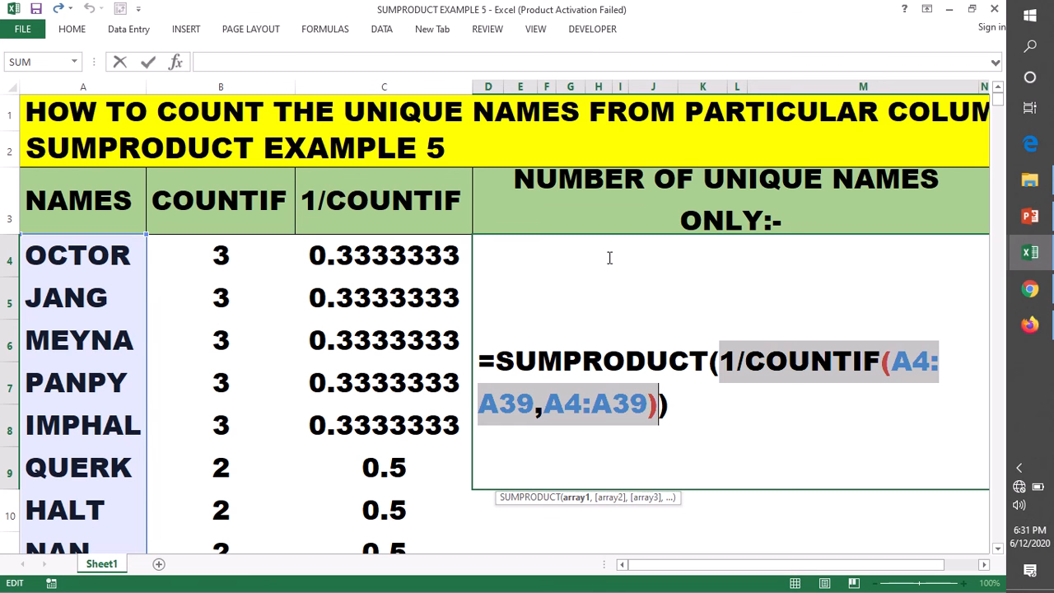
key(Return)
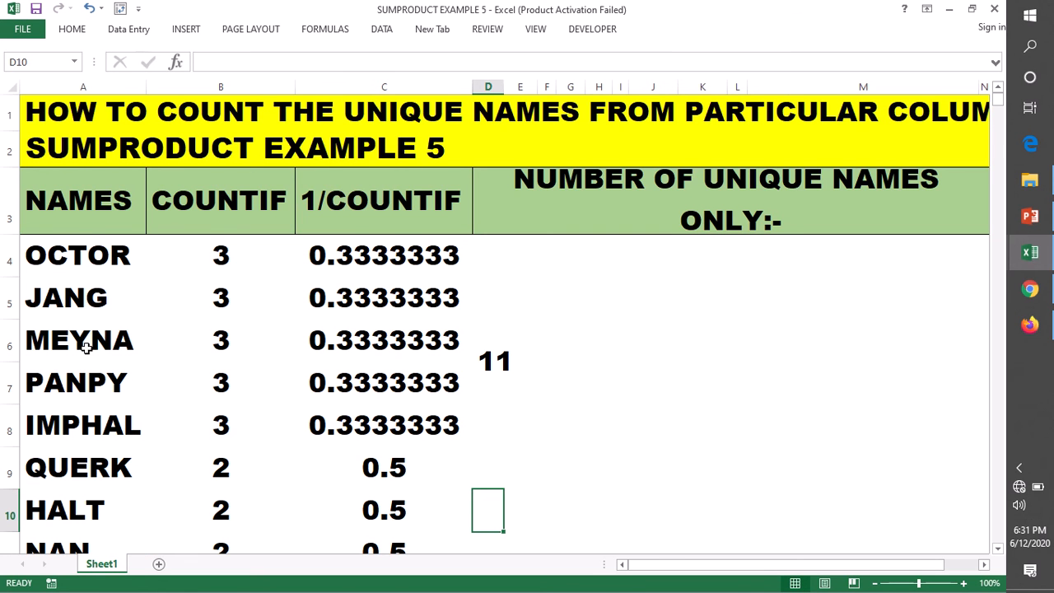
Look through the names in column A beyond row 39 and return to the SUMPRODUCT EXAMPLE 5 heading.
scroll(85, 347, down, 13)
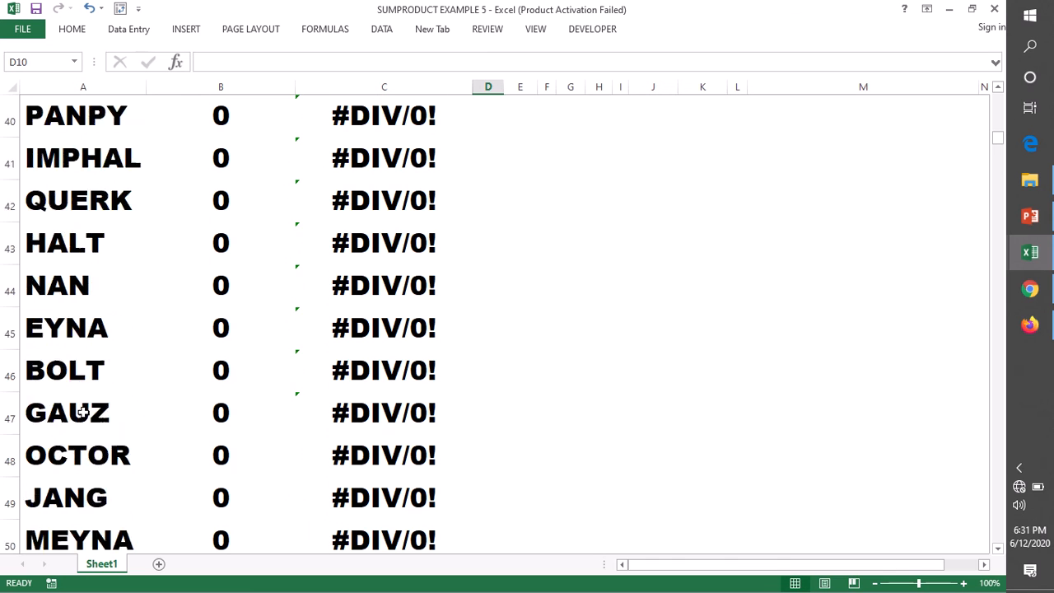
scroll(82, 412, down, 4)
scroll(83, 413, up, 17)
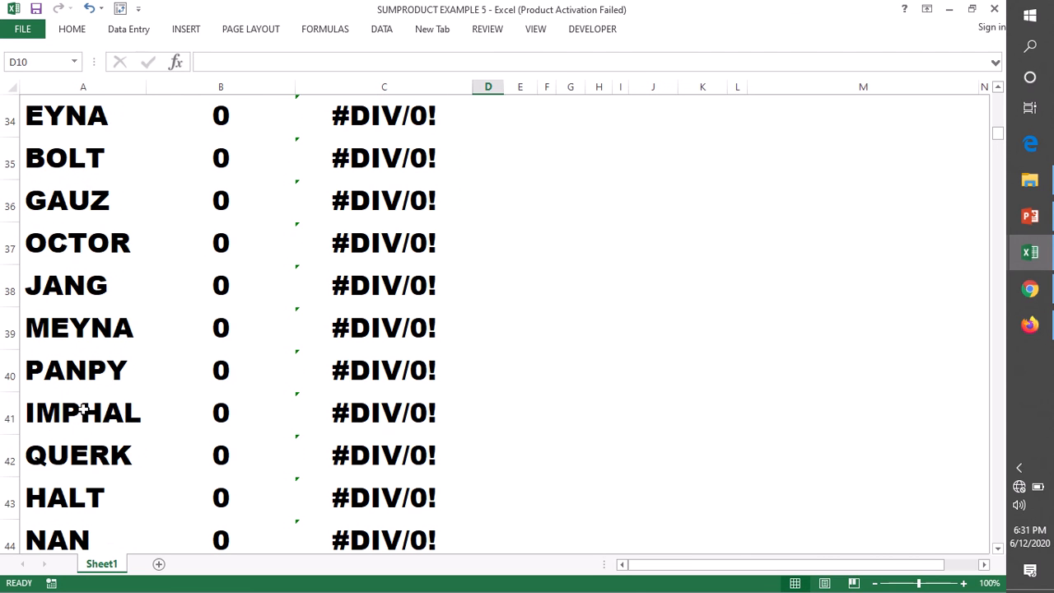
drag(66, 260, 24, 300)
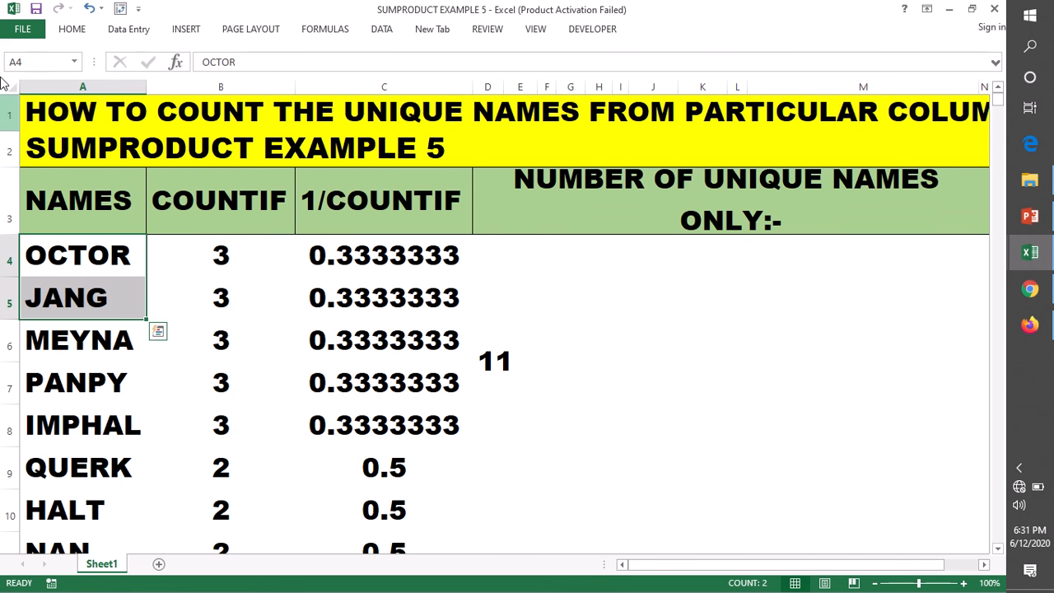
click(30, 152)
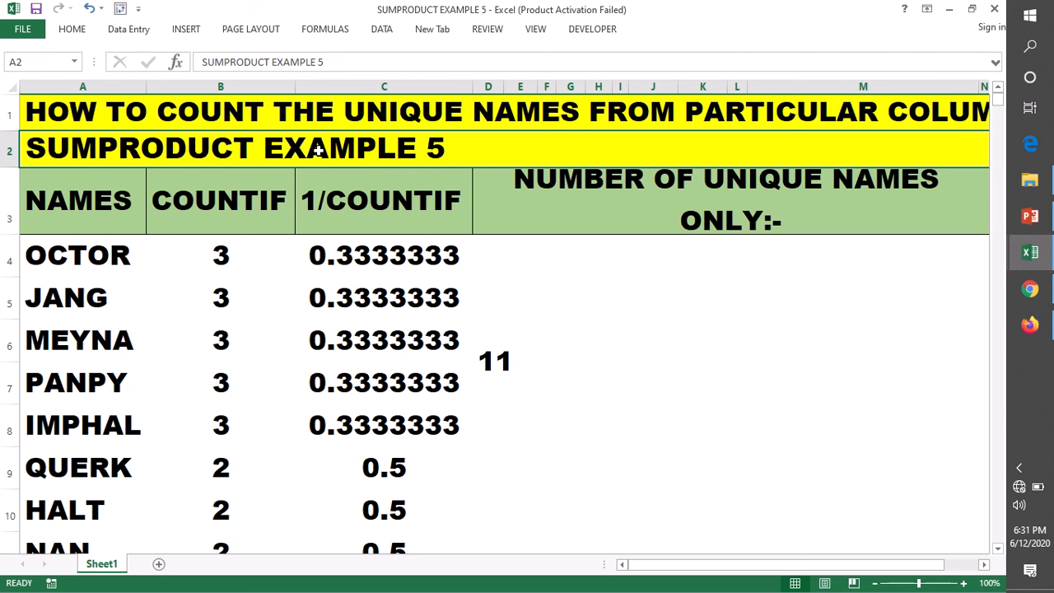
Check the 1/COUNTIF helper formula in C4 and open the SUMPRODUCT formula in D4 for comparison.
click(370, 260)
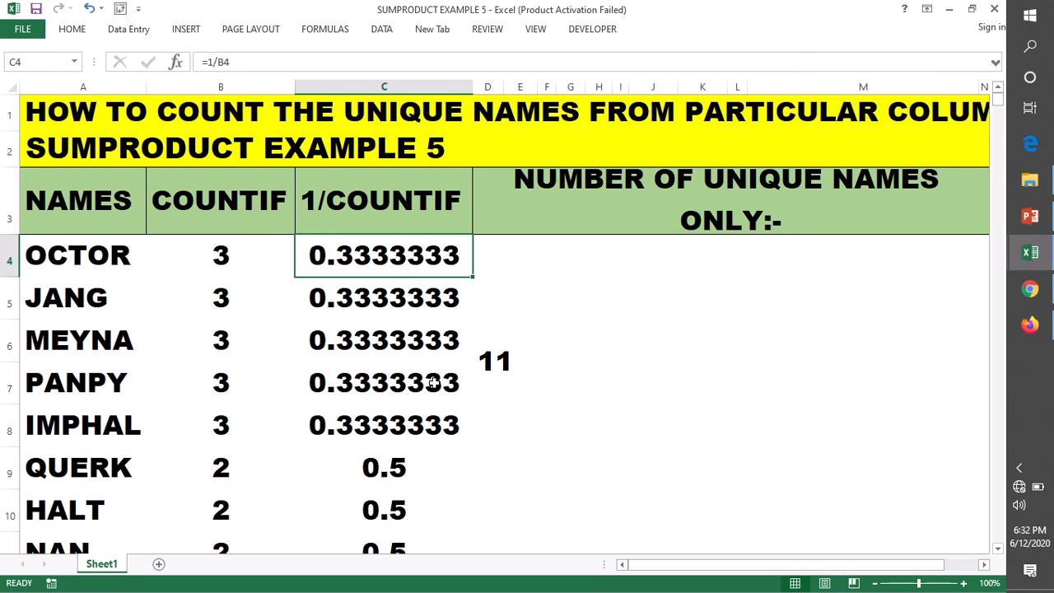
double_click(535, 375)
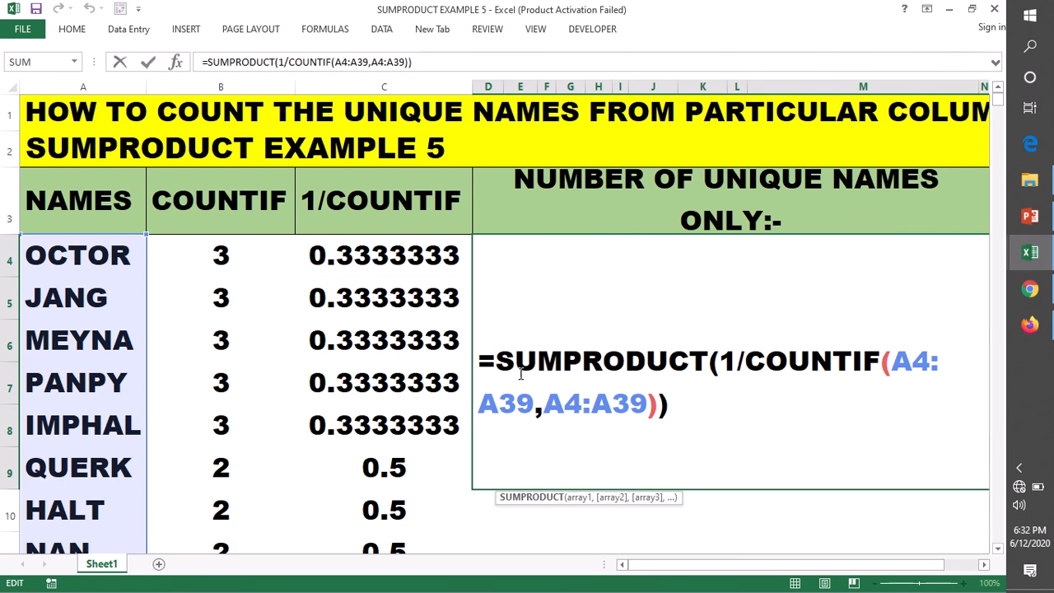